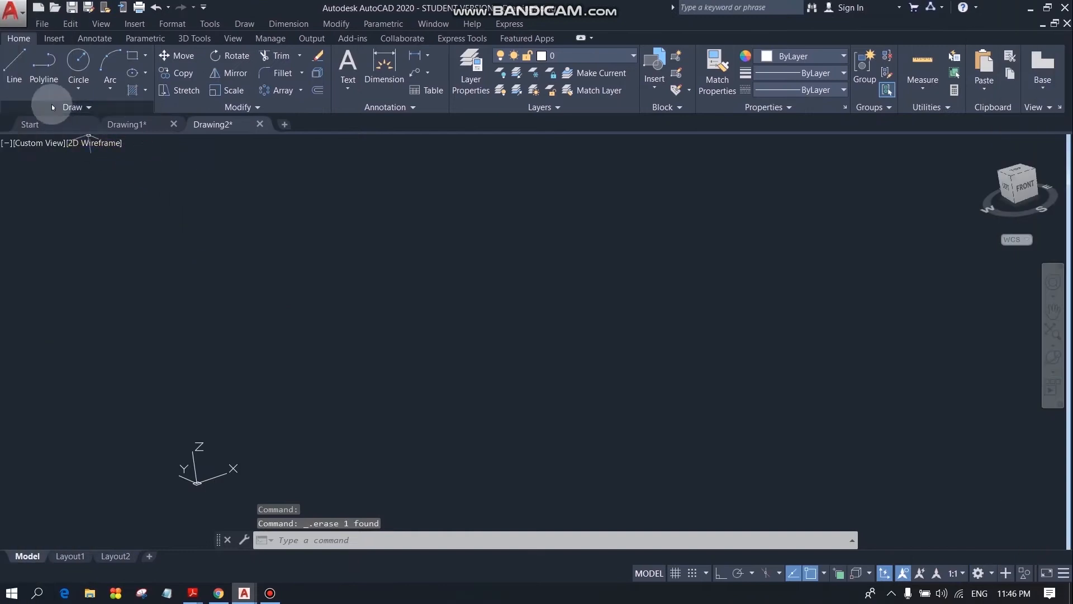
# Draw an open wavy spline through four fit points across the middle of the drawing area
pyautogui.click(55, 104)
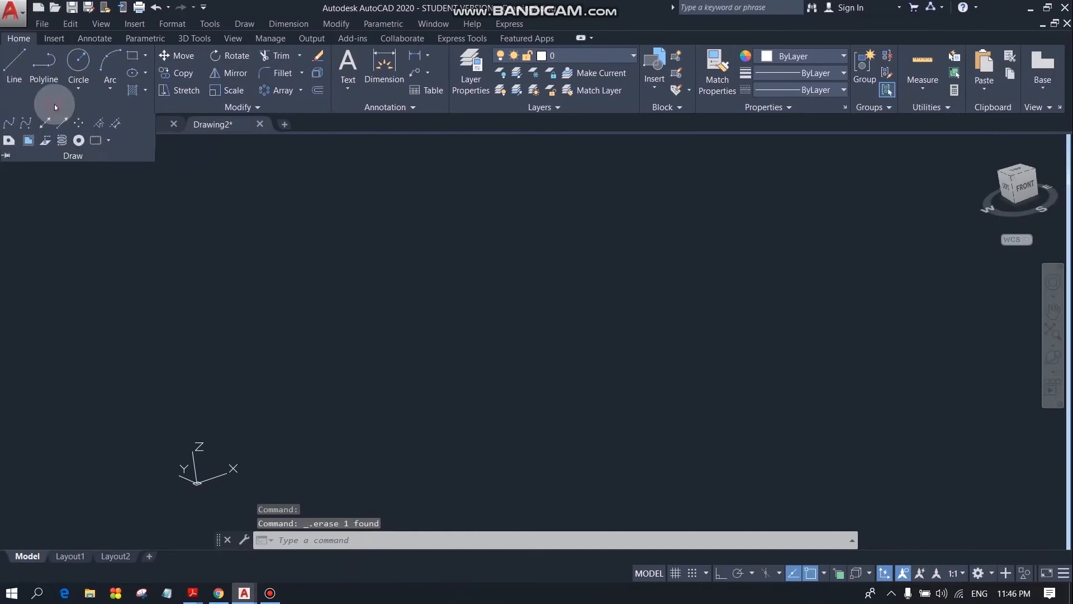
pyautogui.click(11, 125)
pyautogui.click(237, 332)
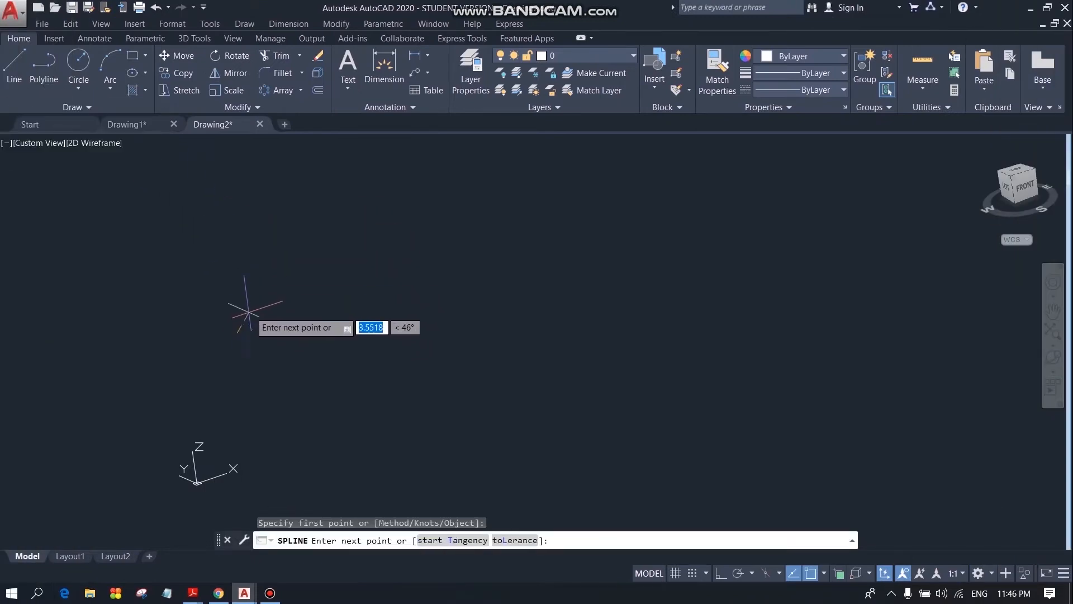
pyautogui.click(338, 311)
pyautogui.click(428, 348)
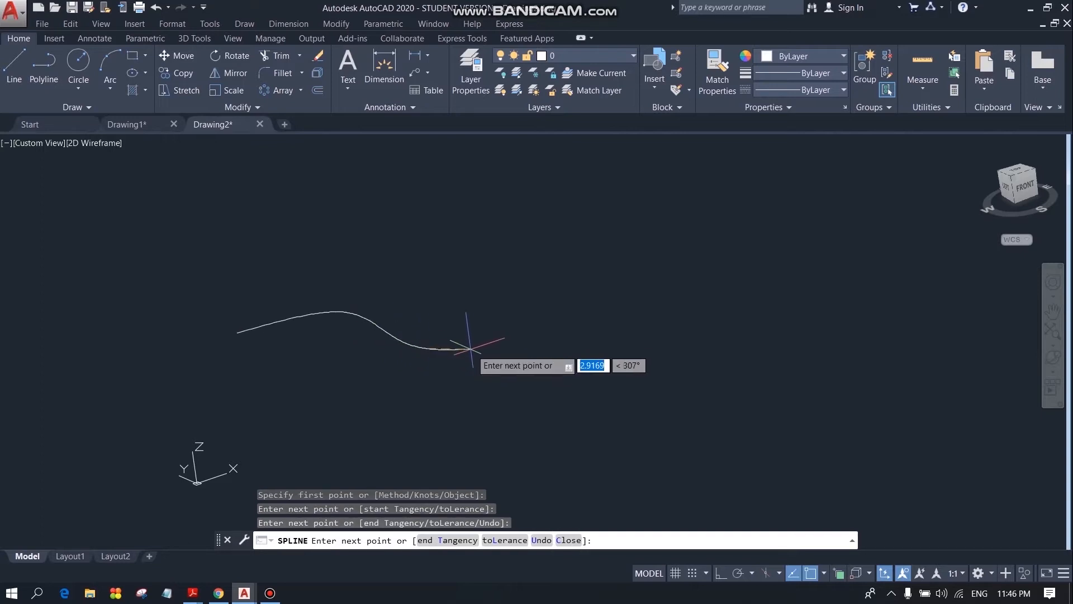
pyautogui.click(529, 331)
pyautogui.press('Return')
# Draw a second wavy spline starting above the first one and crossing it near its right end
pyautogui.press('Return')
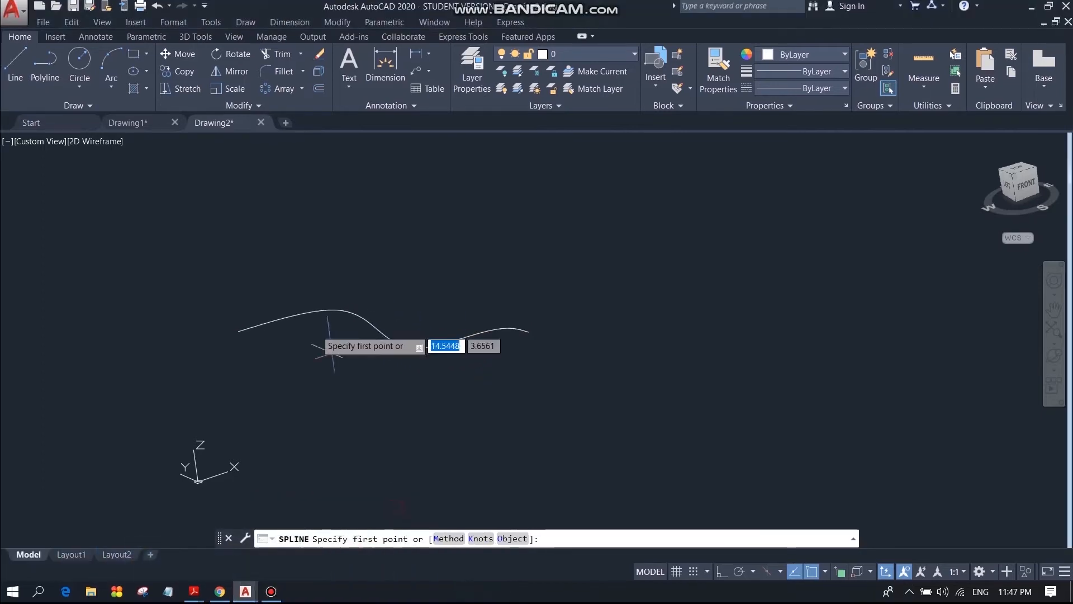
pyautogui.click(238, 311)
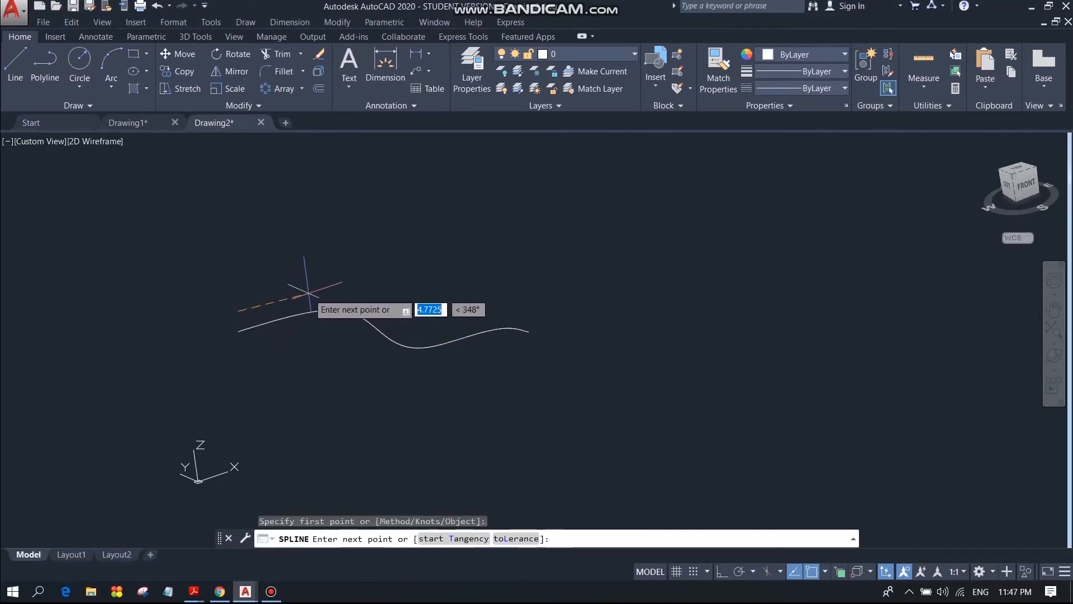
pyautogui.click(341, 282)
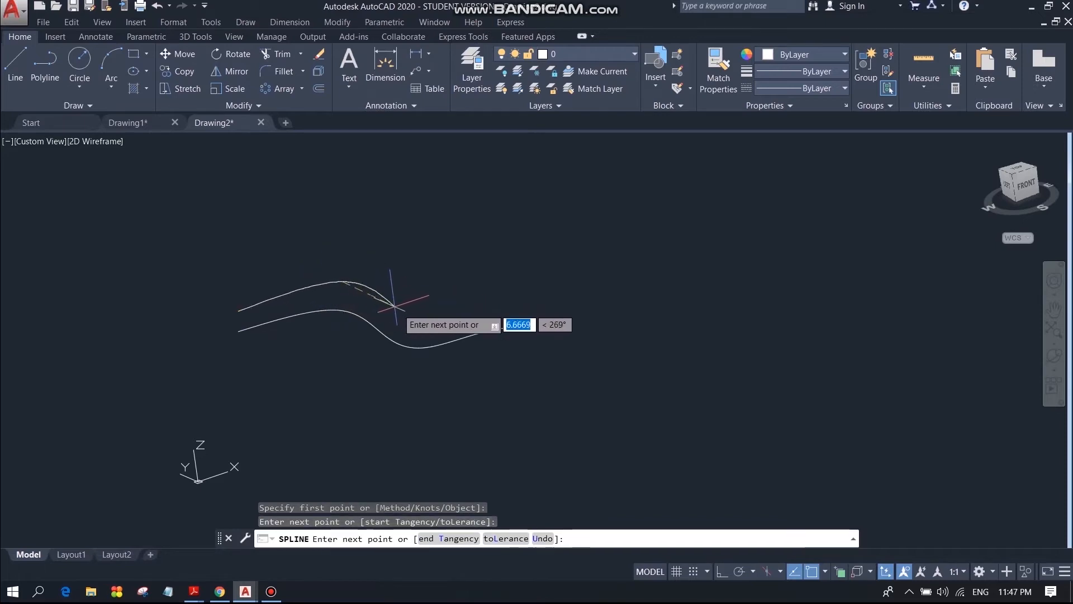
pyautogui.click(418, 323)
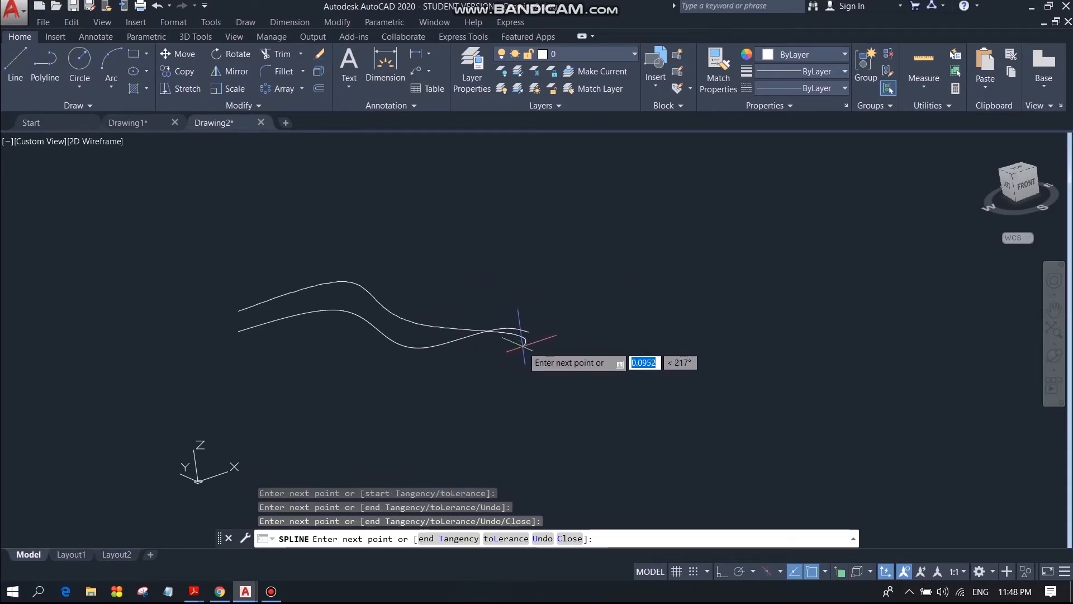
pyautogui.press('Return')
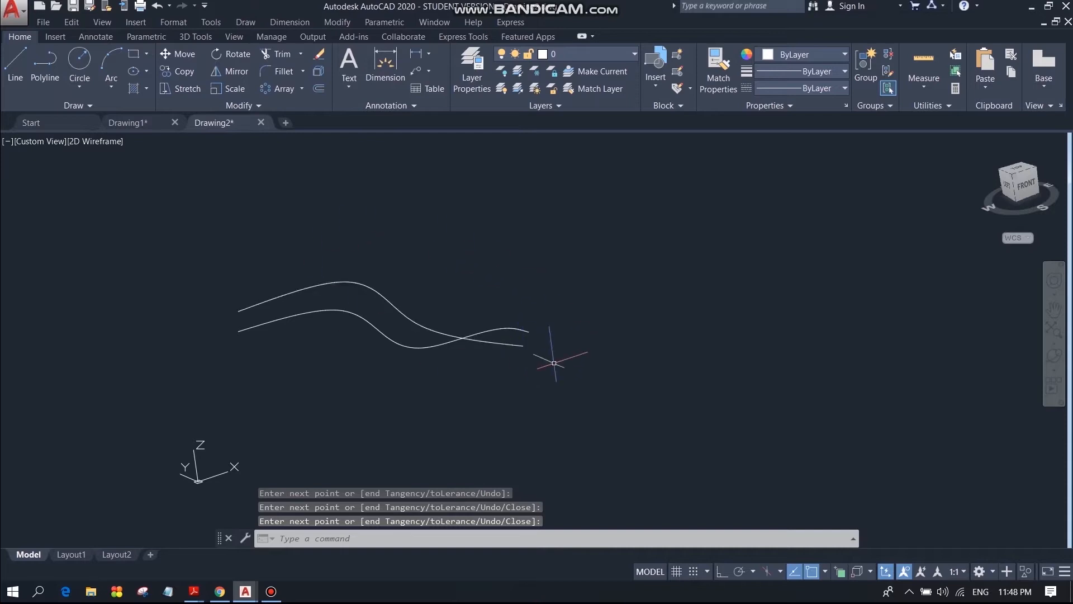
# Undo the second spline, leaving only the first curve in the drawing
pyautogui.click(1048, 370)
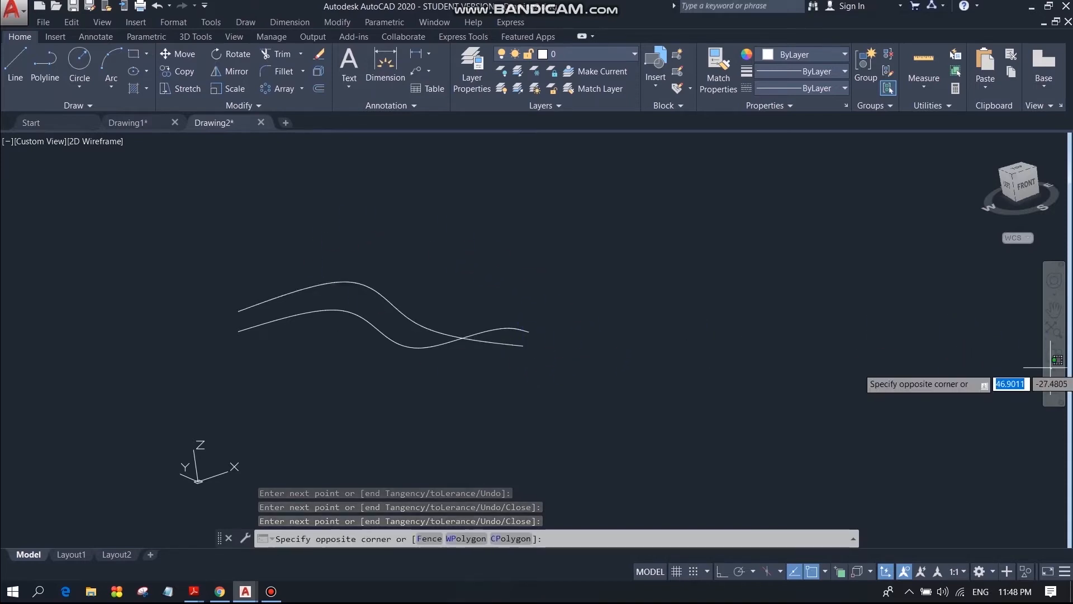
pyautogui.press('Escape')
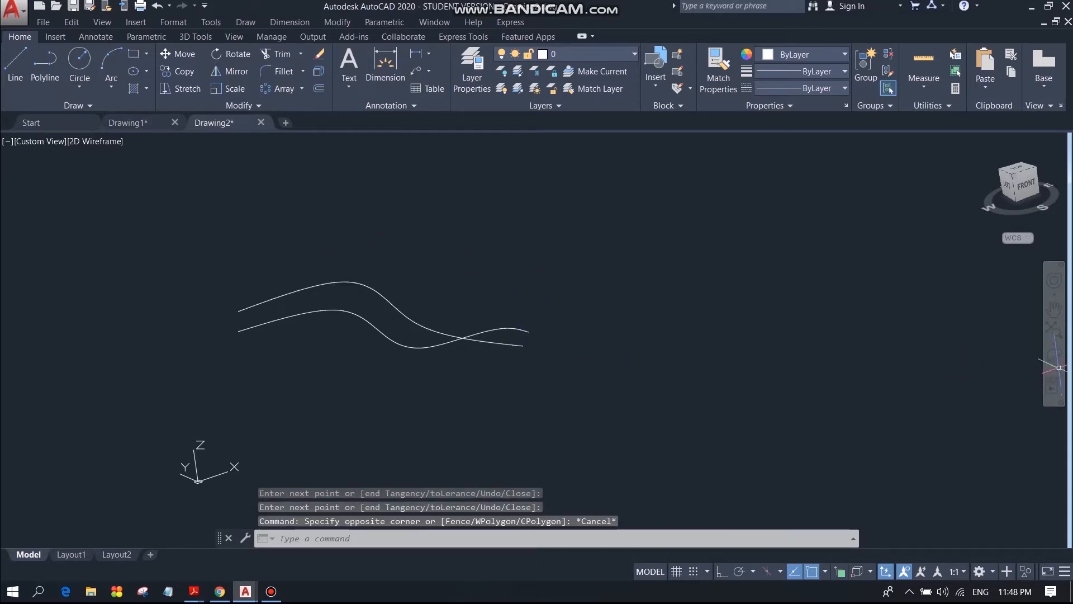
pyautogui.click(383, 387)
pyautogui.press('Escape')
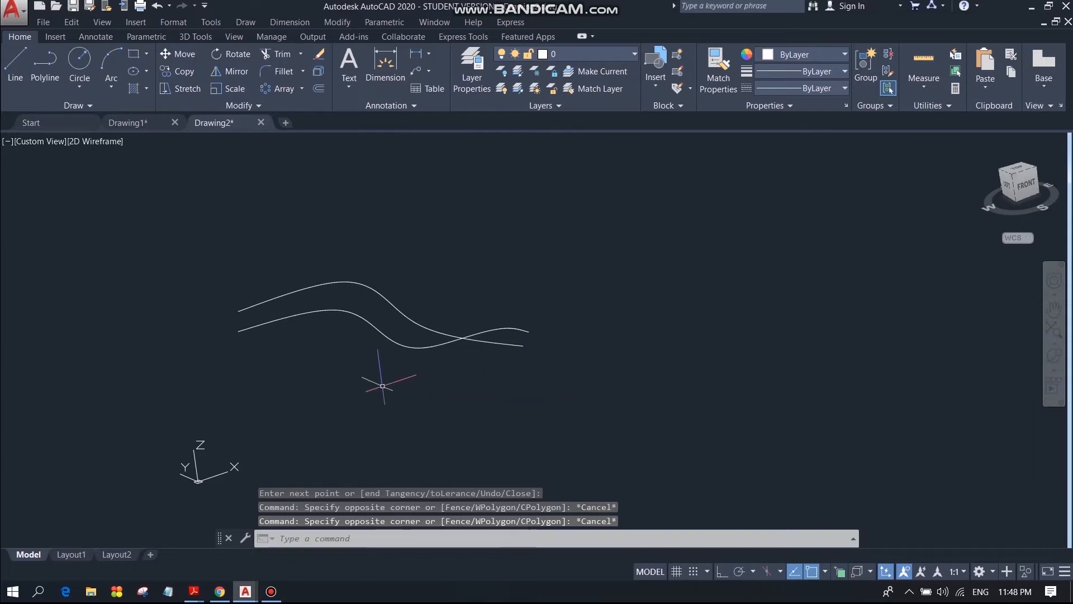
pyautogui.click(1052, 355)
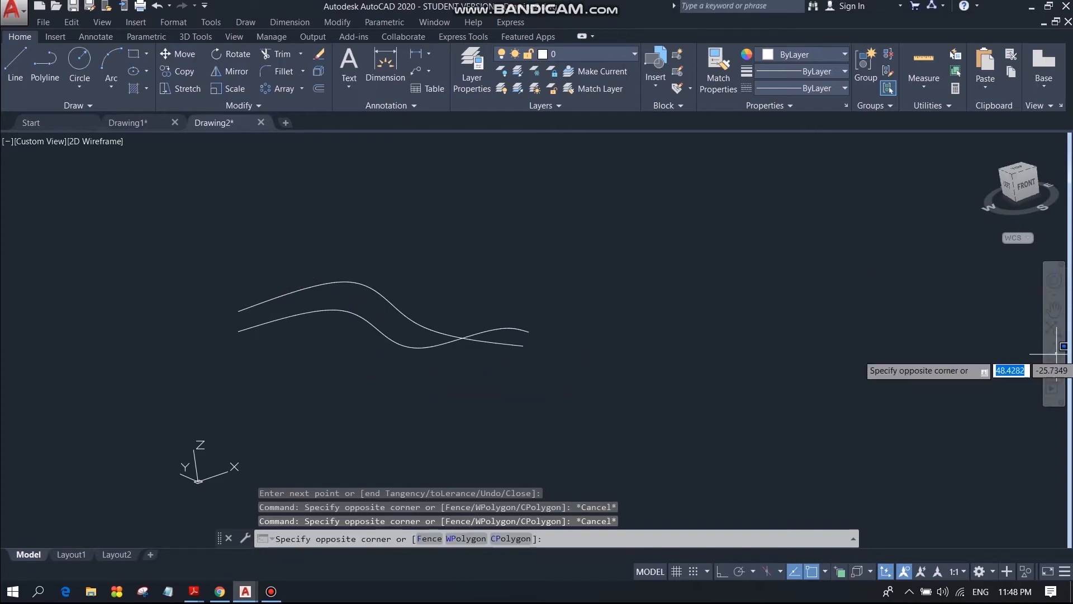
pyautogui.press('Escape')
pyautogui.press('Escape')
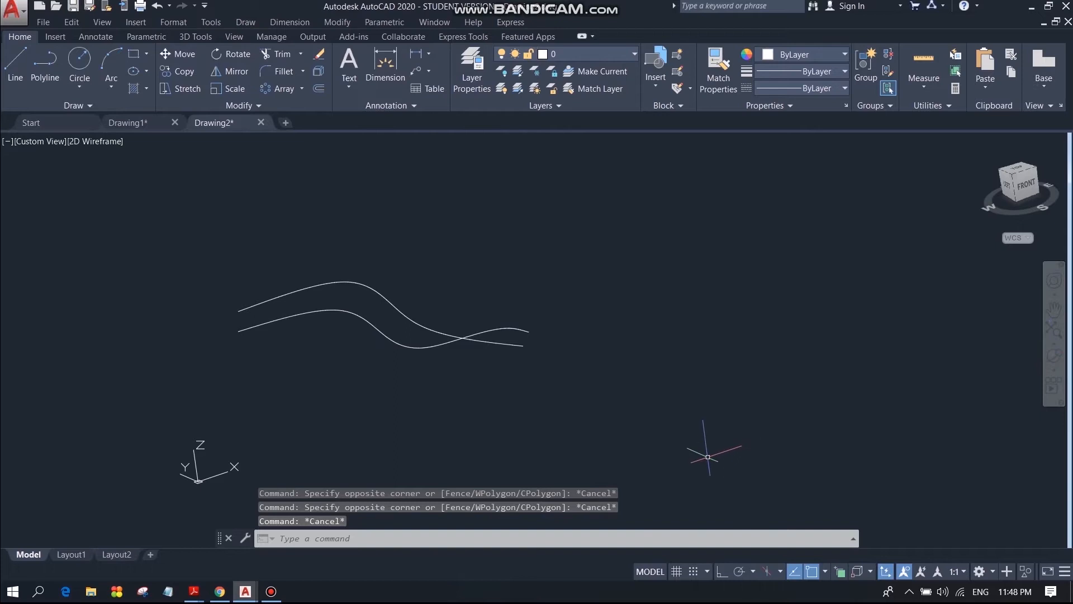
pyautogui.hotkey('ctrl', 'z')
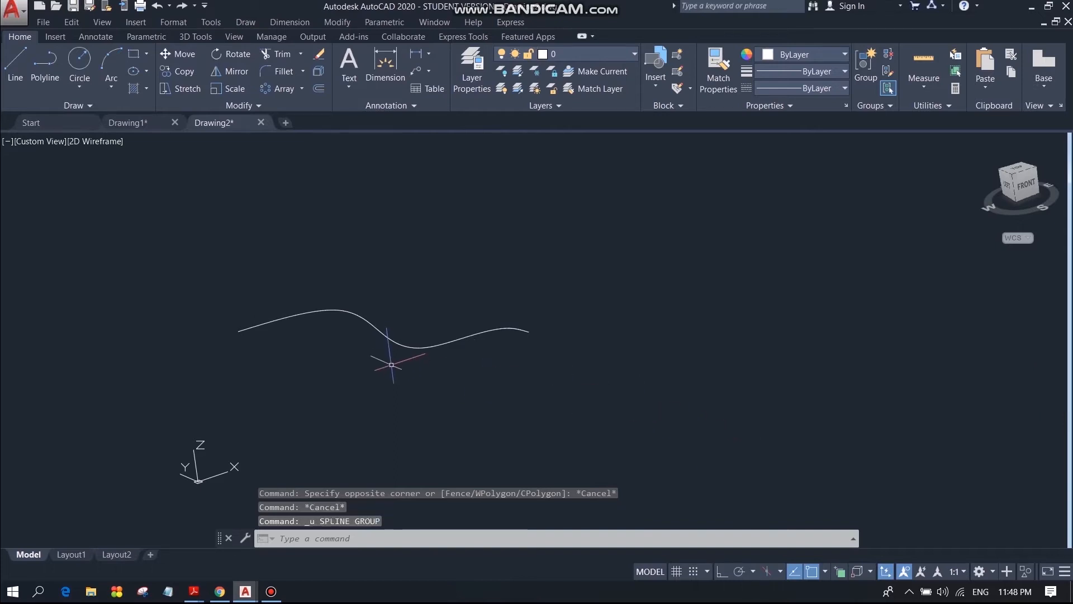
# Draw a flatter four-point spline starting above the first curve and ending just below the first curve's right end
pyautogui.click(29, 104)
pyautogui.click(11, 119)
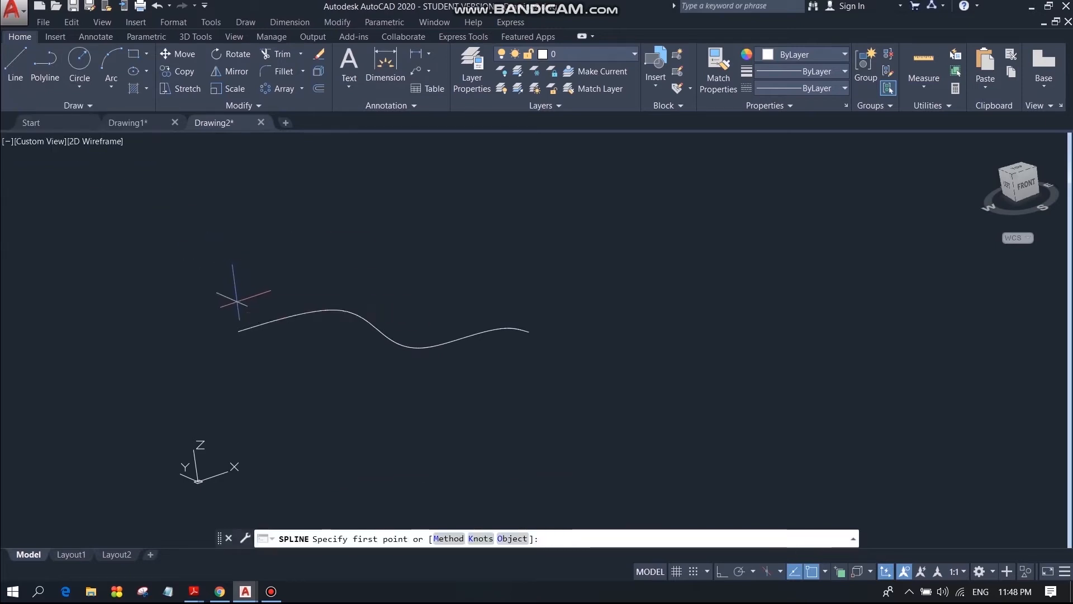
pyautogui.click(237, 301)
pyautogui.click(353, 292)
pyautogui.click(430, 322)
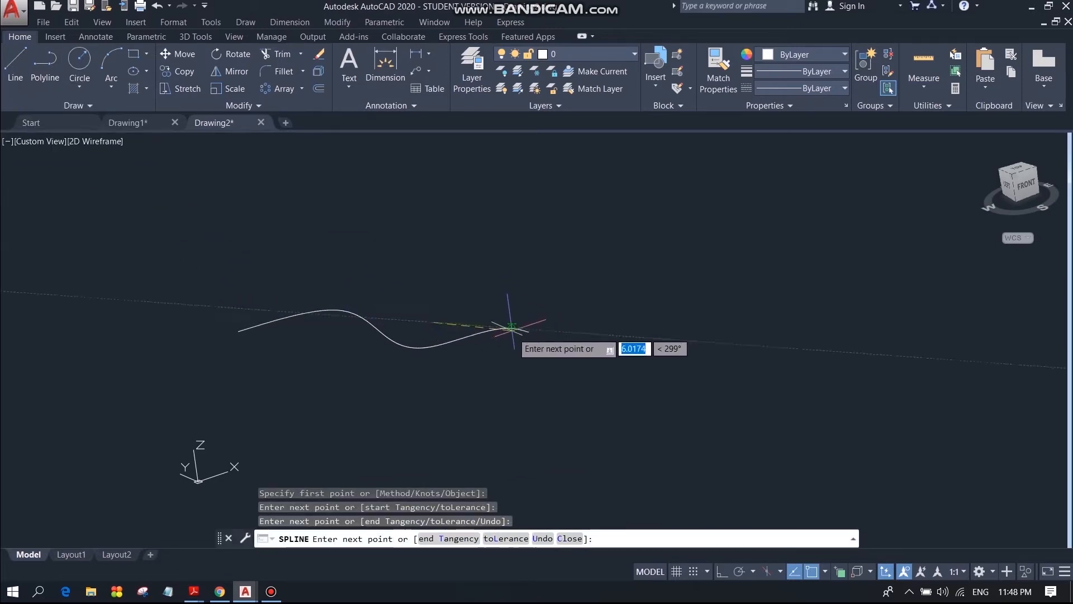
pyautogui.click(529, 344)
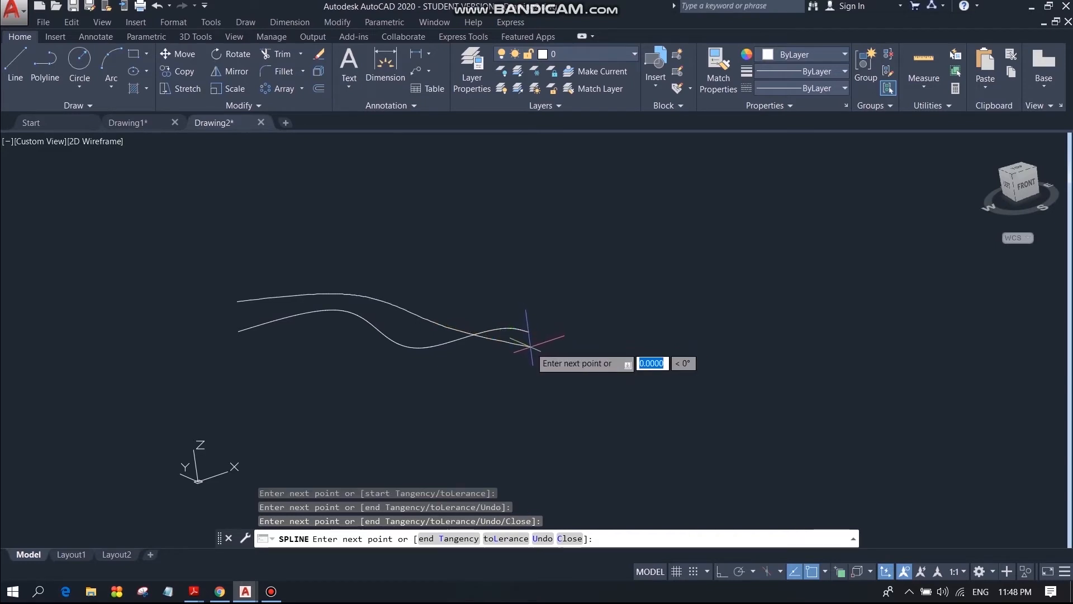
pyautogui.press('Return')
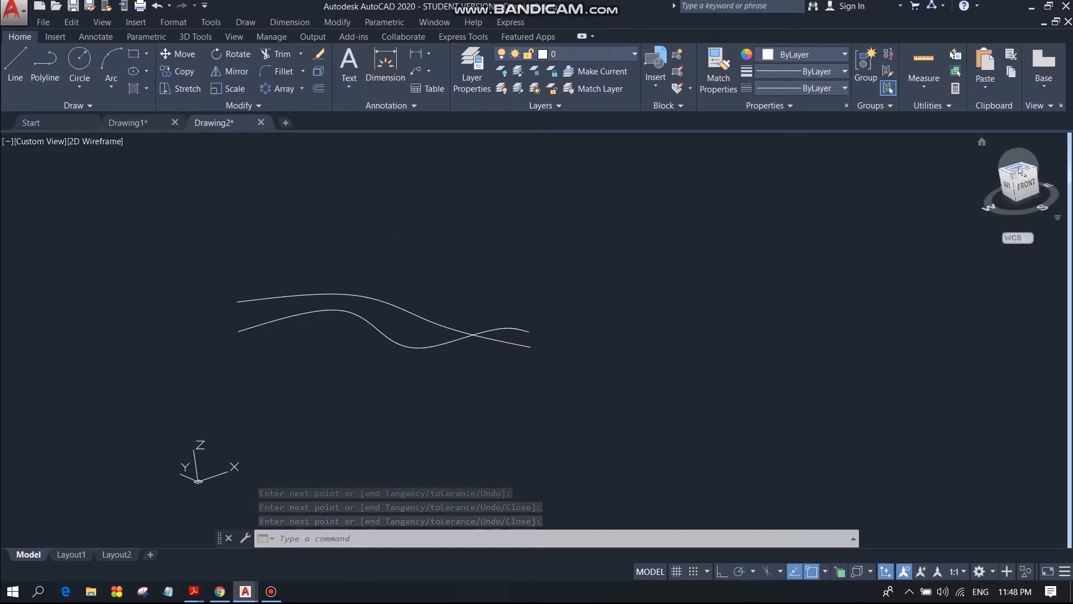
# Move the flatter upper spline straight up along the Z axis from its right endpoint, with Ortho on
pyautogui.click(982, 143)
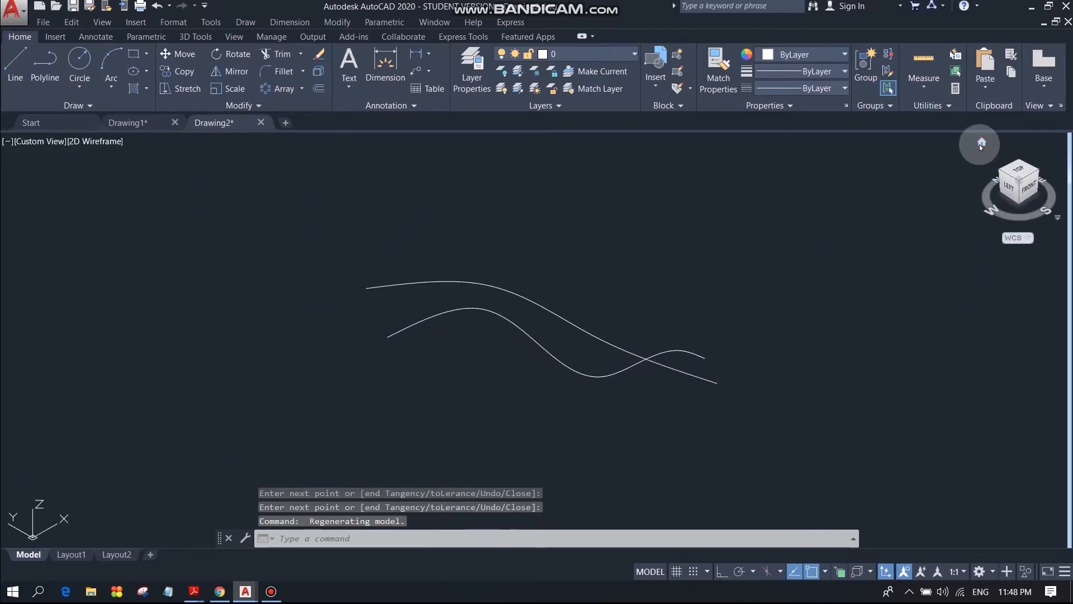
pyautogui.click(183, 59)
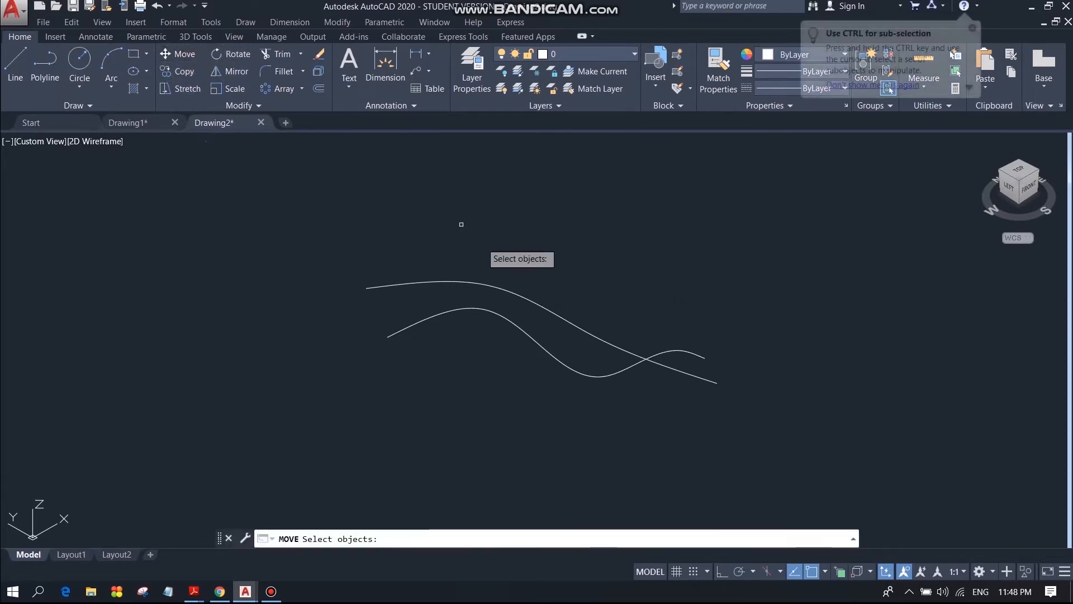
pyautogui.click(526, 295)
pyautogui.press('Return')
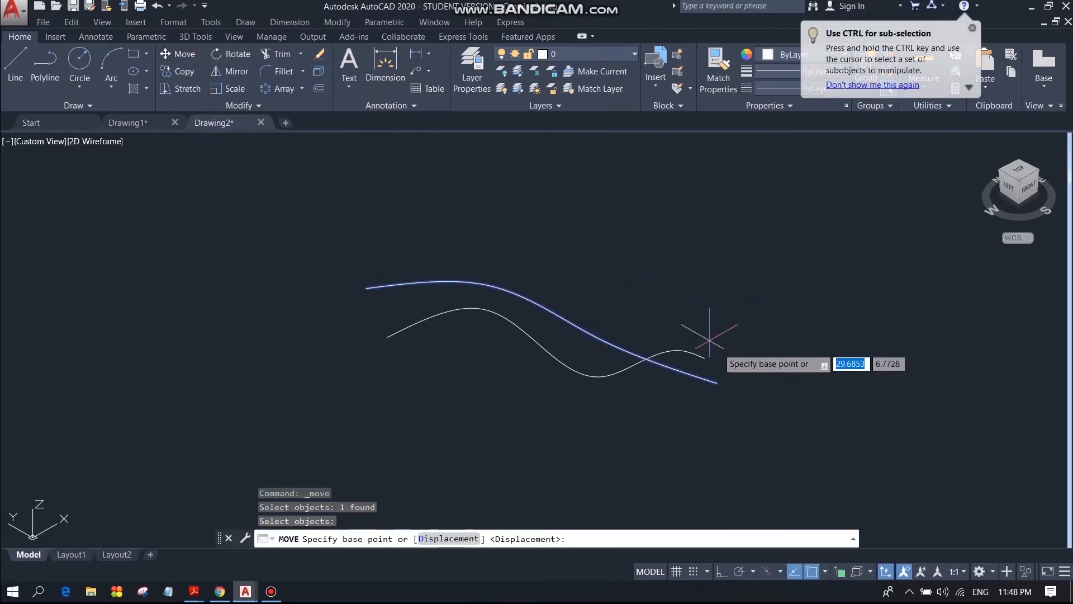
pyautogui.click(717, 382)
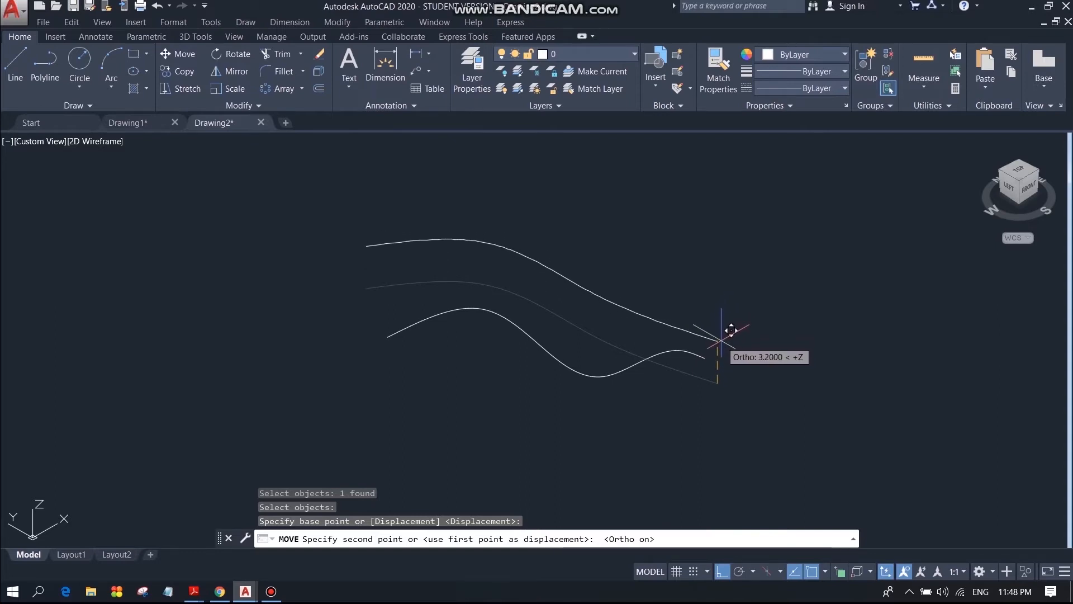
pyautogui.click(721, 336)
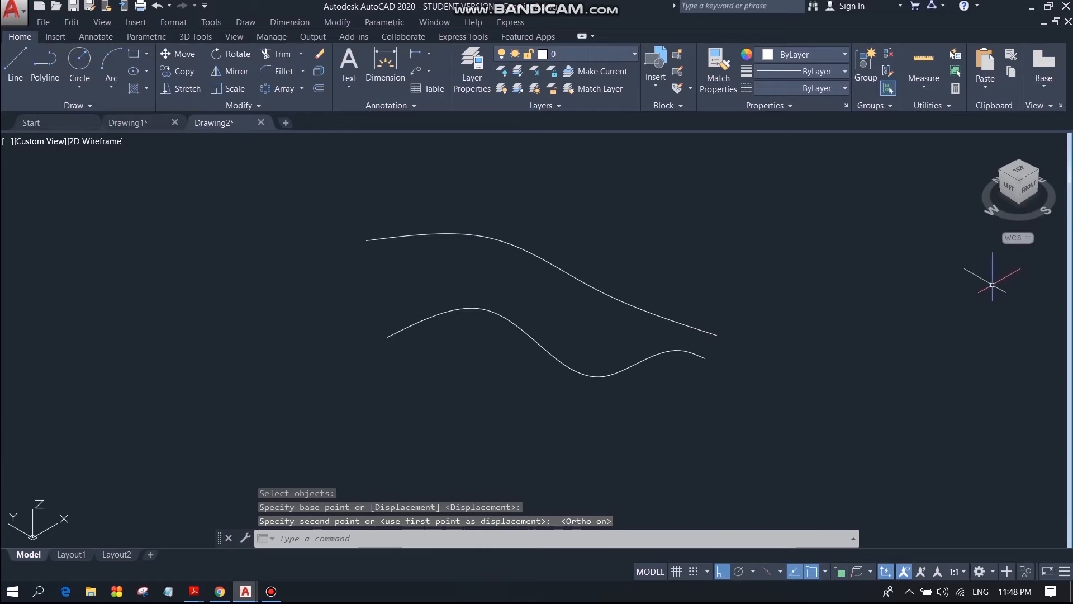
pyautogui.press('Escape')
pyautogui.click(1030, 239)
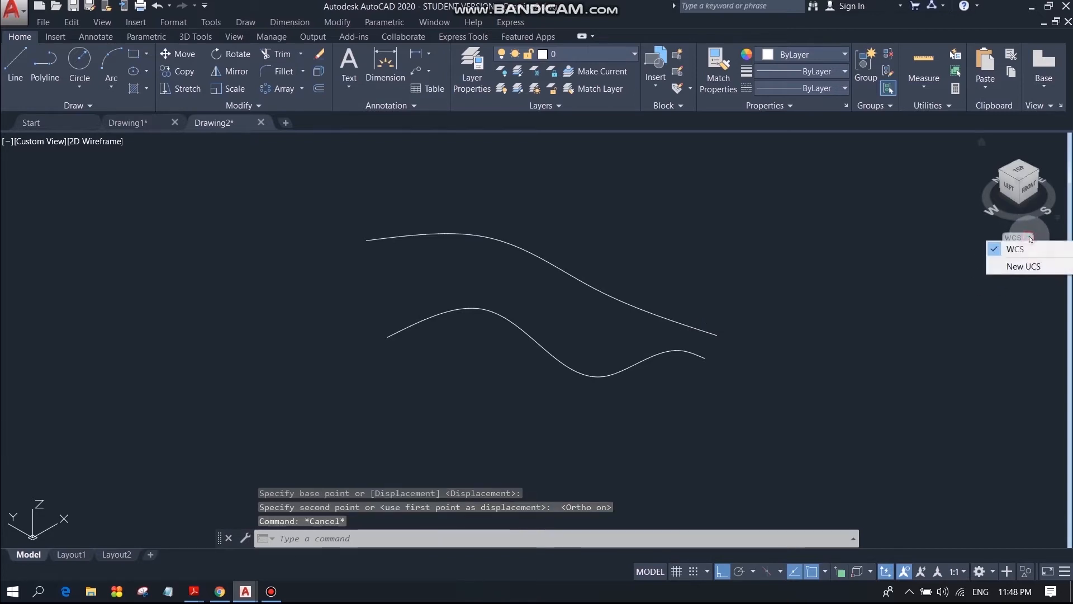
pyautogui.click(1021, 267)
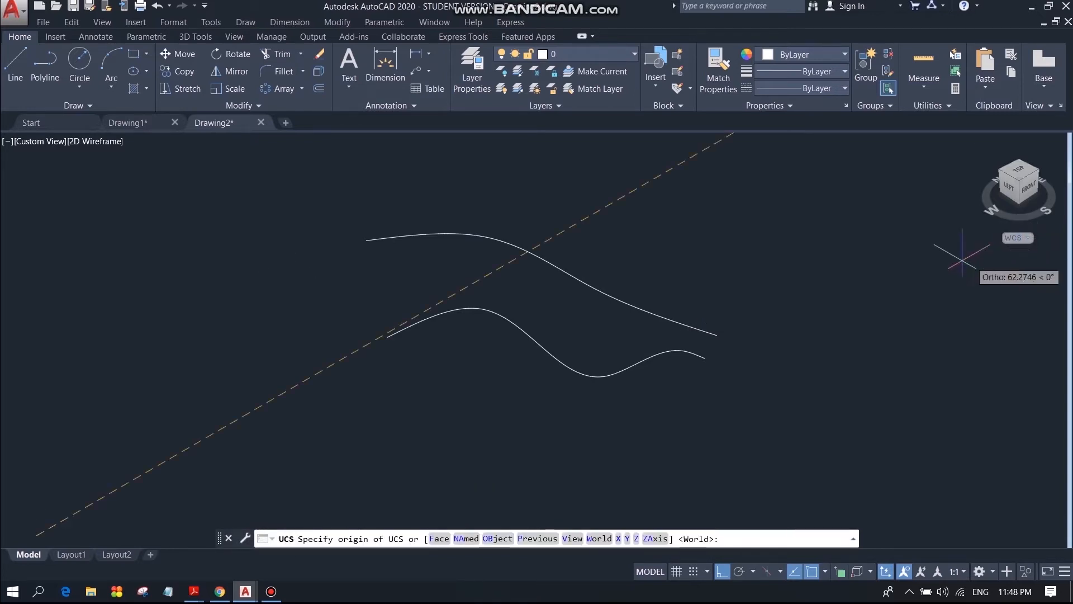
pyautogui.press('Escape')
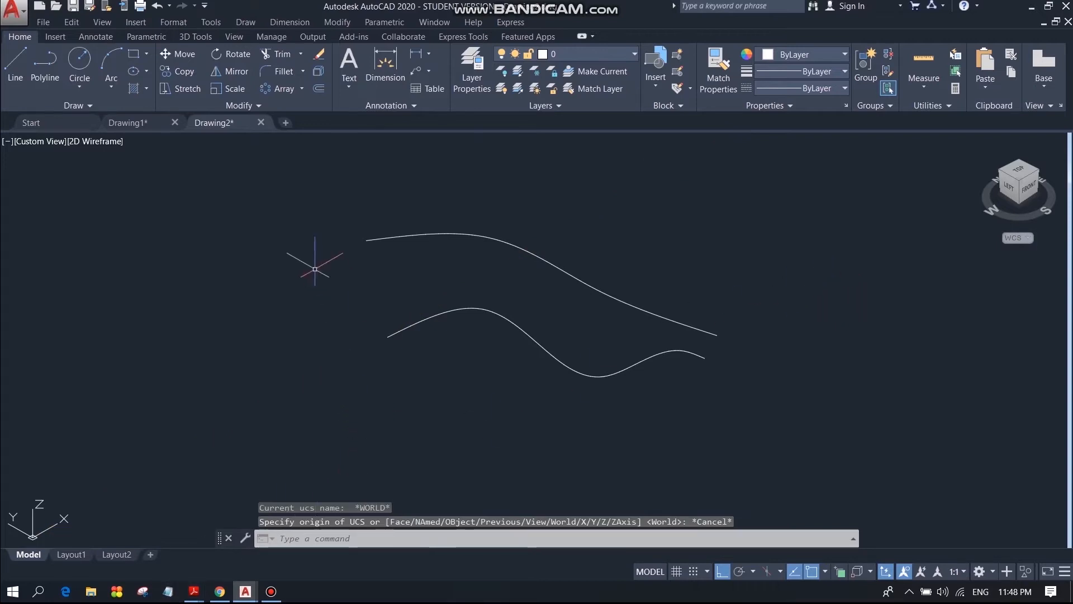
# Draw a straight line joining the left endpoints of the upper and lower splines
pyautogui.moveTo(498, 278); pyautogui.dragTo(481, 302, button='middle')
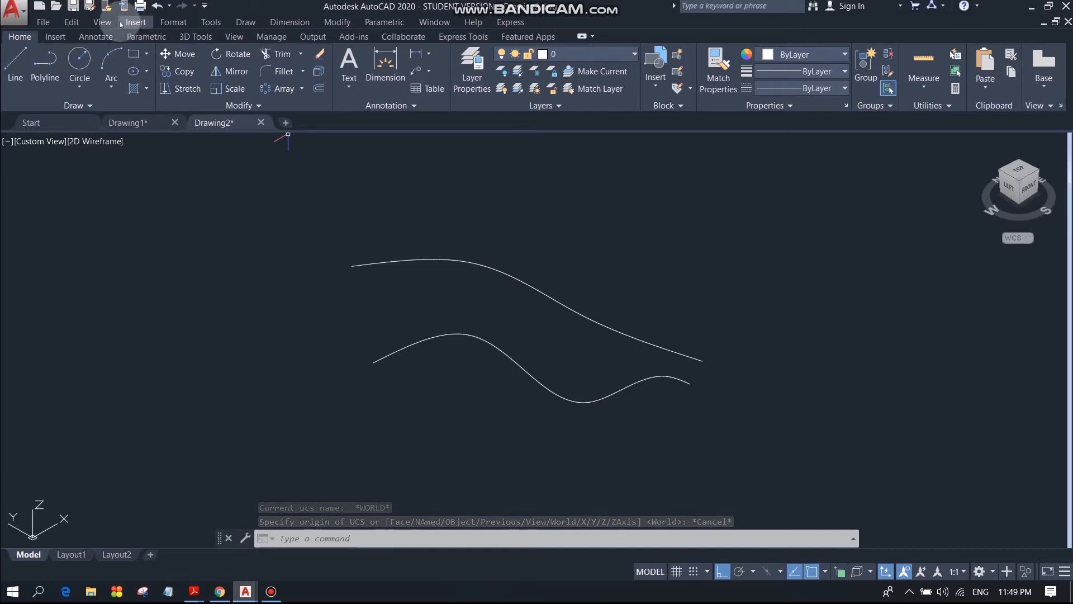
pyautogui.click(103, 21)
pyautogui.moveTo(140, 233)
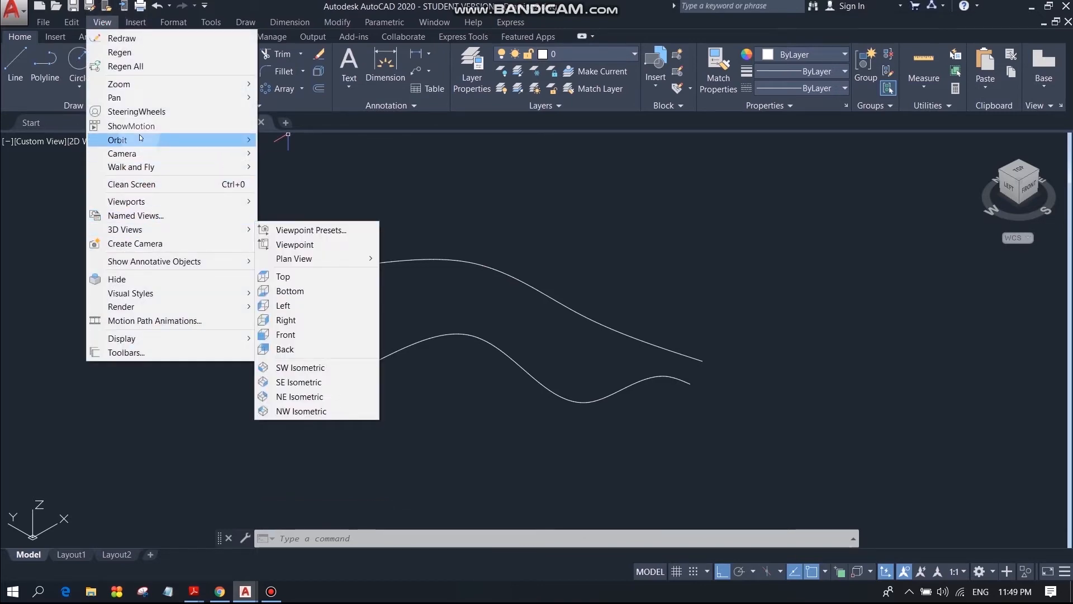
pyautogui.moveTo(139, 139)
pyautogui.click(294, 155)
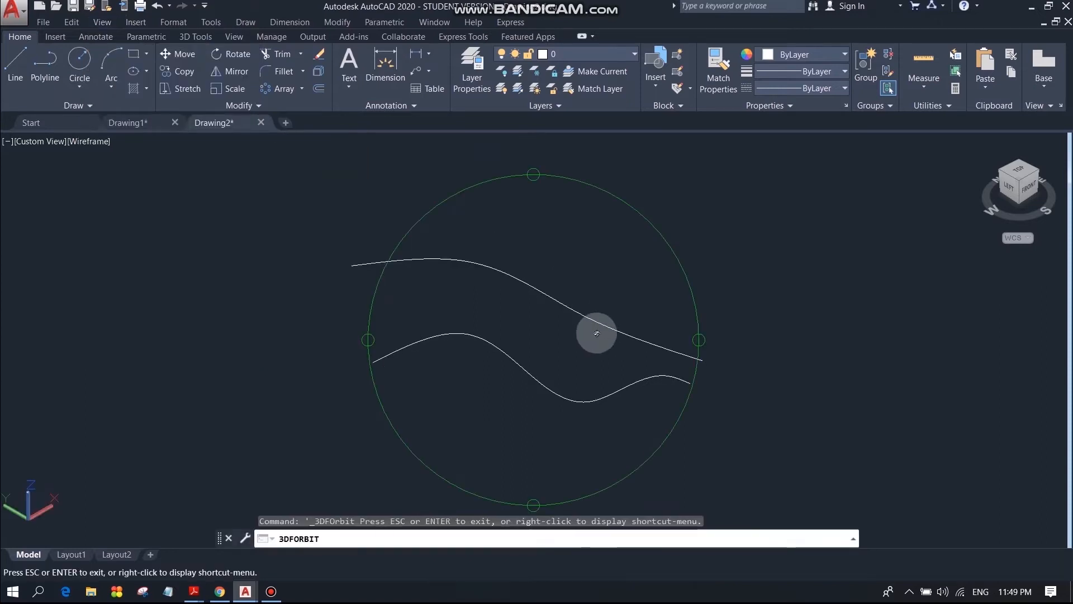
pyautogui.moveTo(594, 330); pyautogui.dragTo(432, 426)
pyautogui.press('Escape')
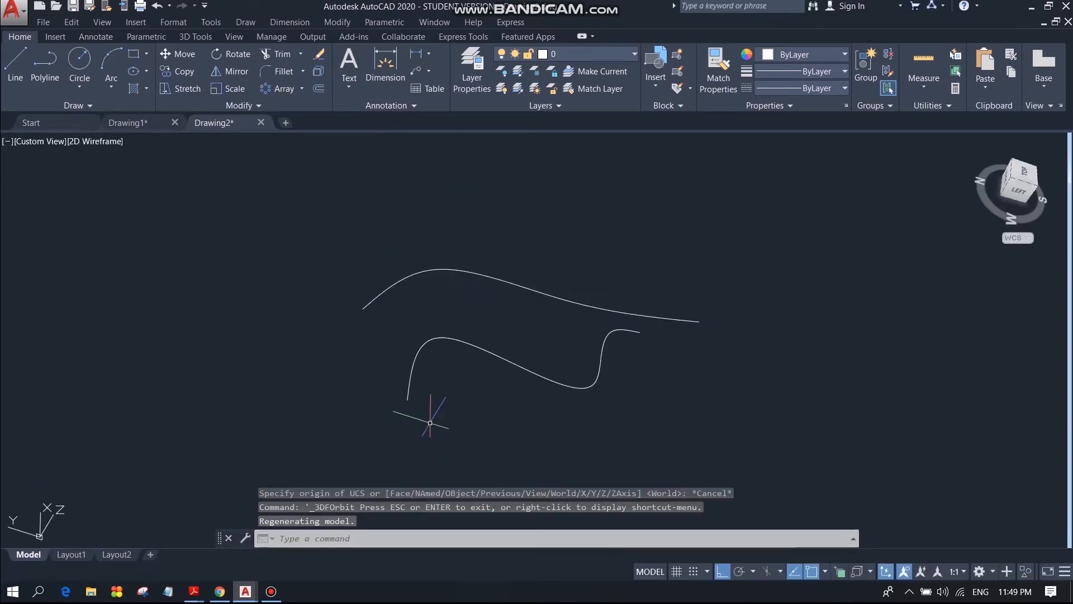
pyautogui.click(15, 61)
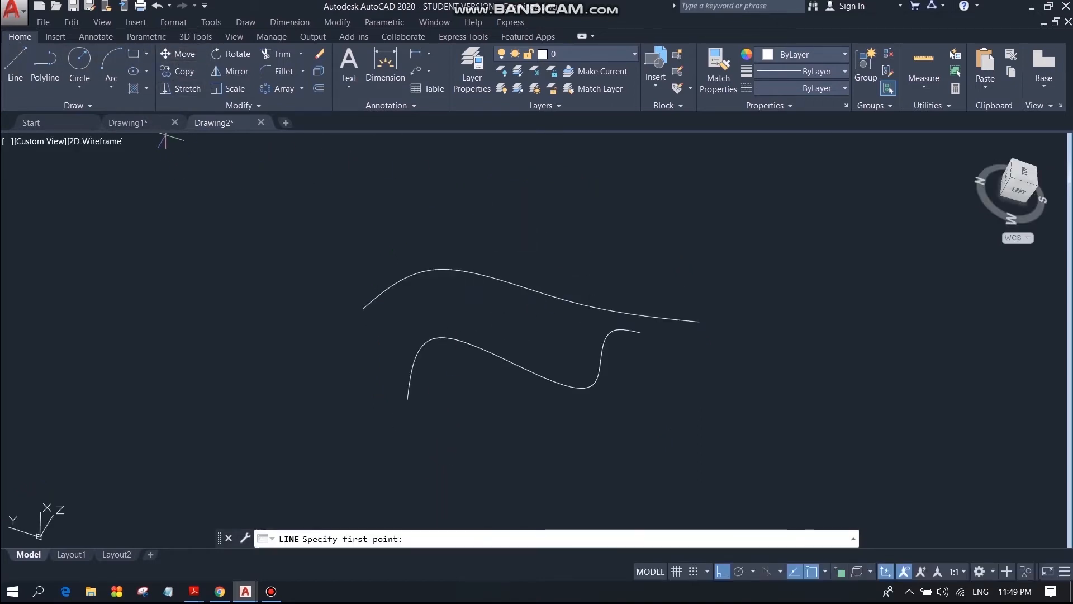
pyautogui.click(364, 308)
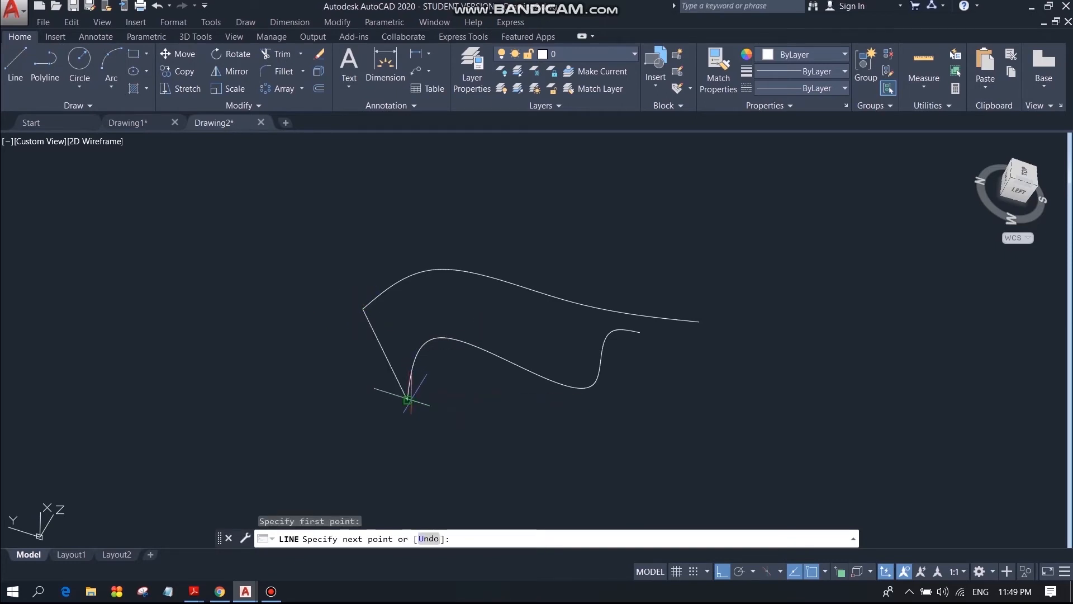
pyautogui.click(407, 400)
pyautogui.press('Escape')
# Draw a straight line joining the right endpoints of the upper and lower splines
pyautogui.rightClick(457, 293)
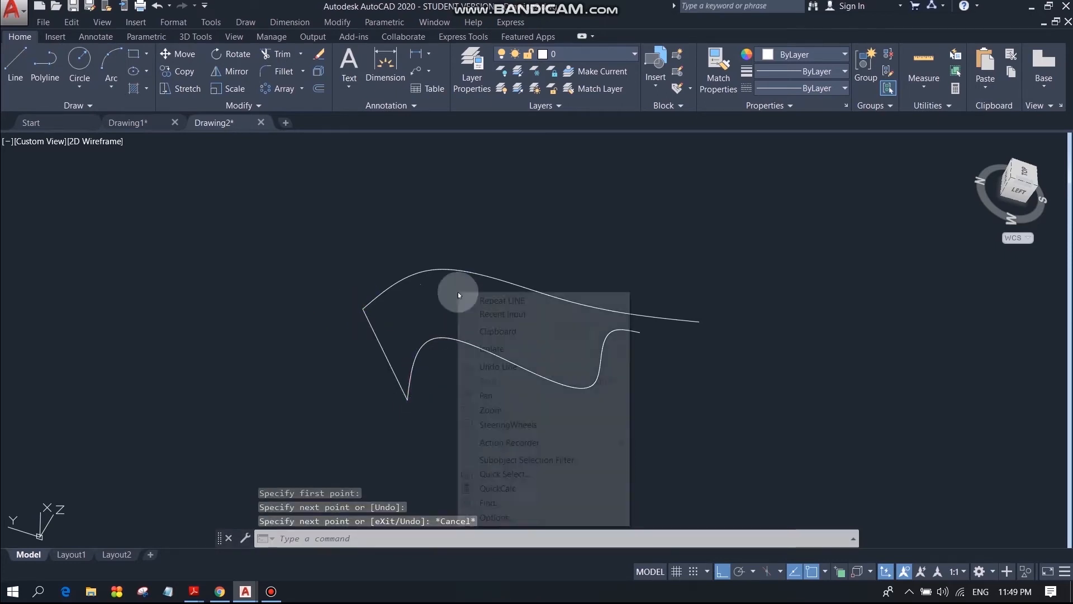
pyautogui.click(510, 301)
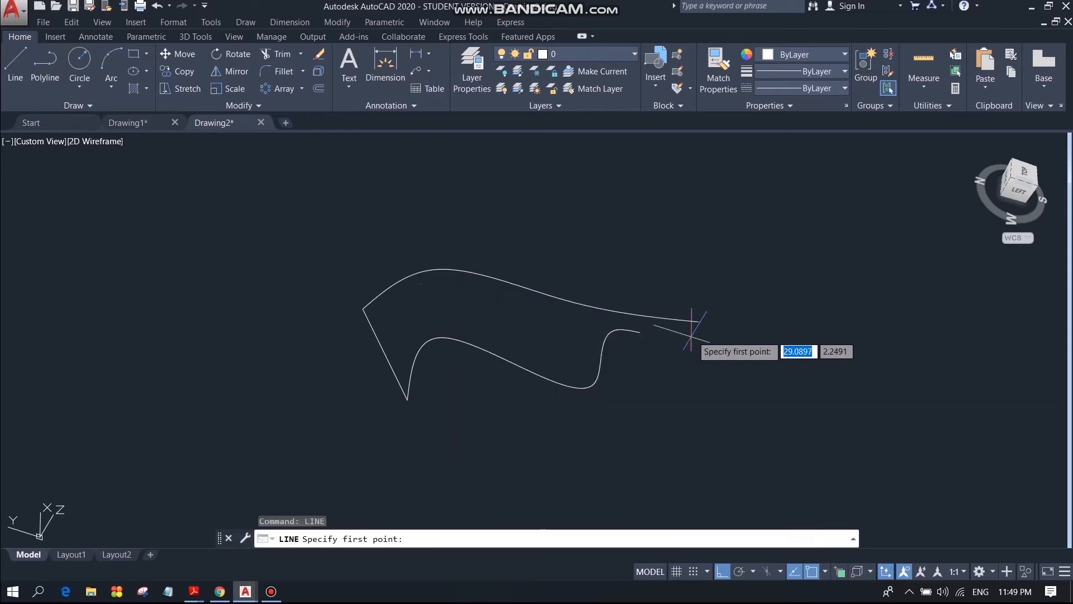
pyautogui.click(699, 322)
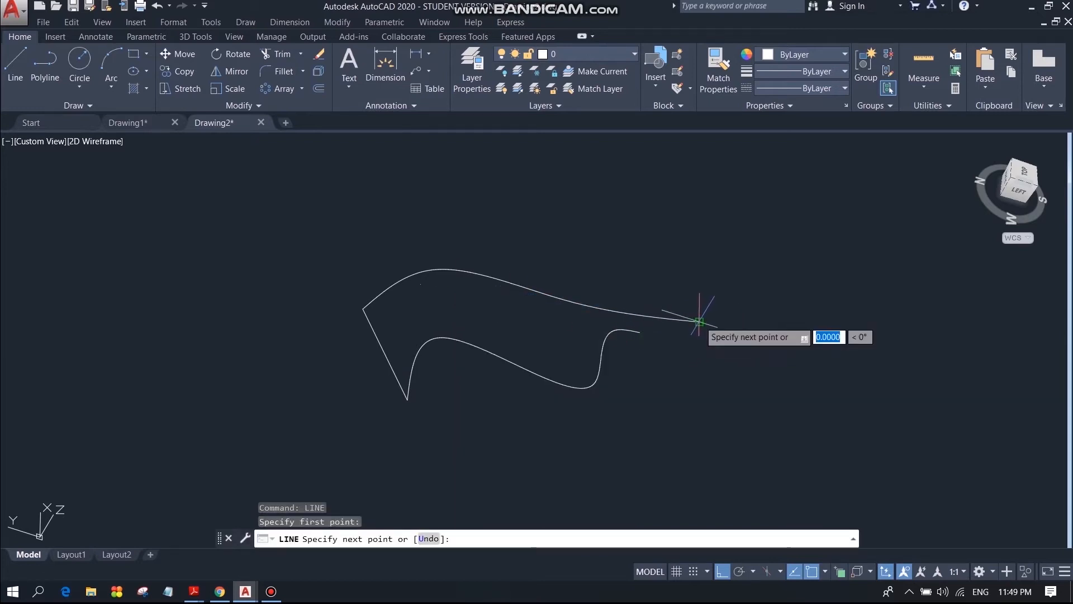
pyautogui.click(640, 332)
pyautogui.press('Escape')
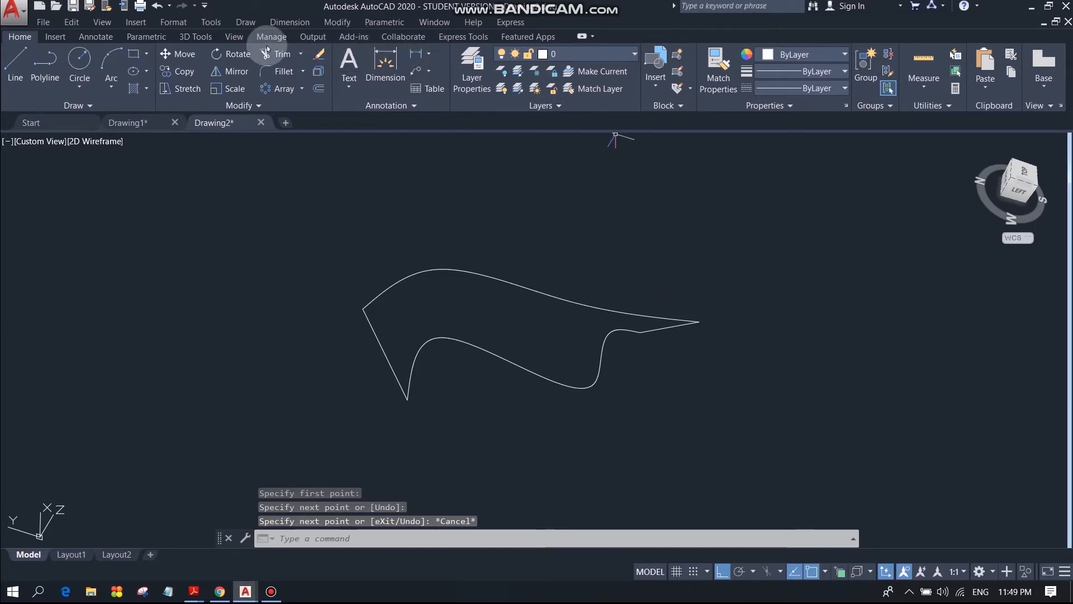
# Create a network surface using the two splines as the first direction and the two straight end lines as the second direction
pyautogui.click(195, 36)
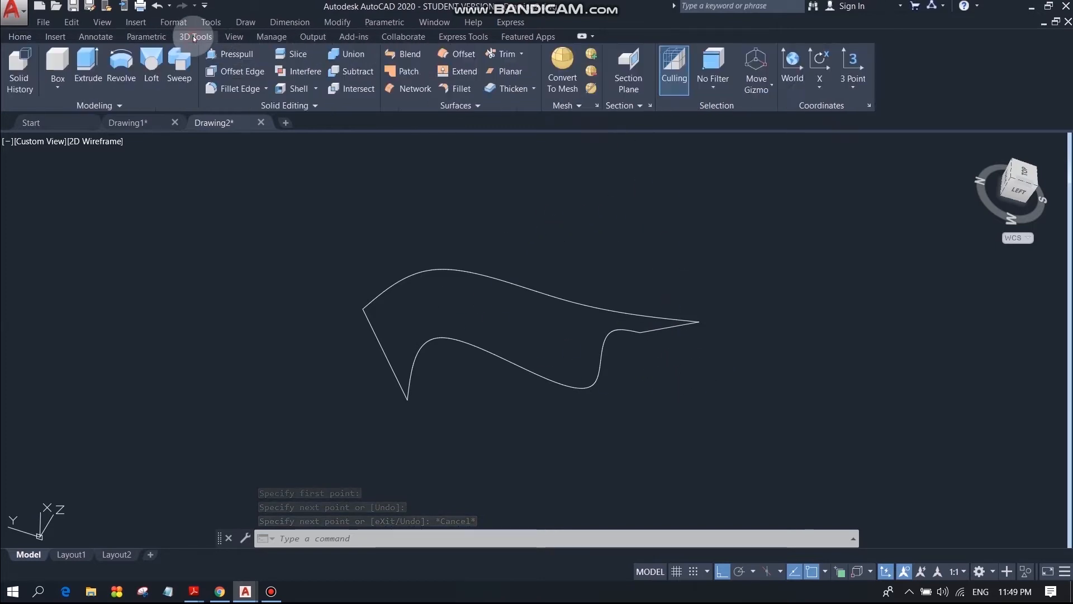
pyautogui.click(414, 87)
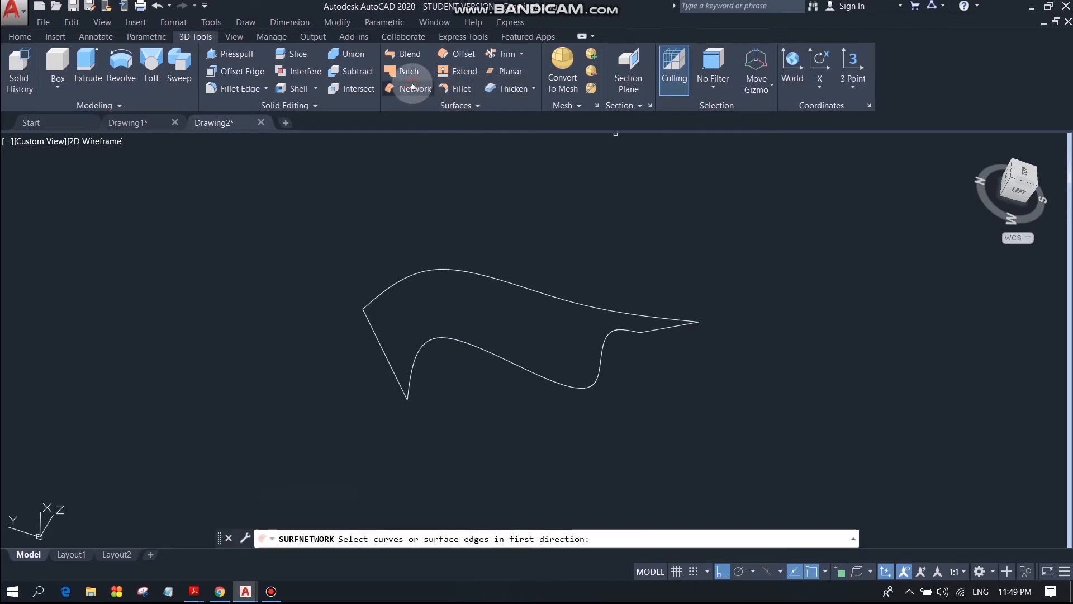
pyautogui.click(475, 272)
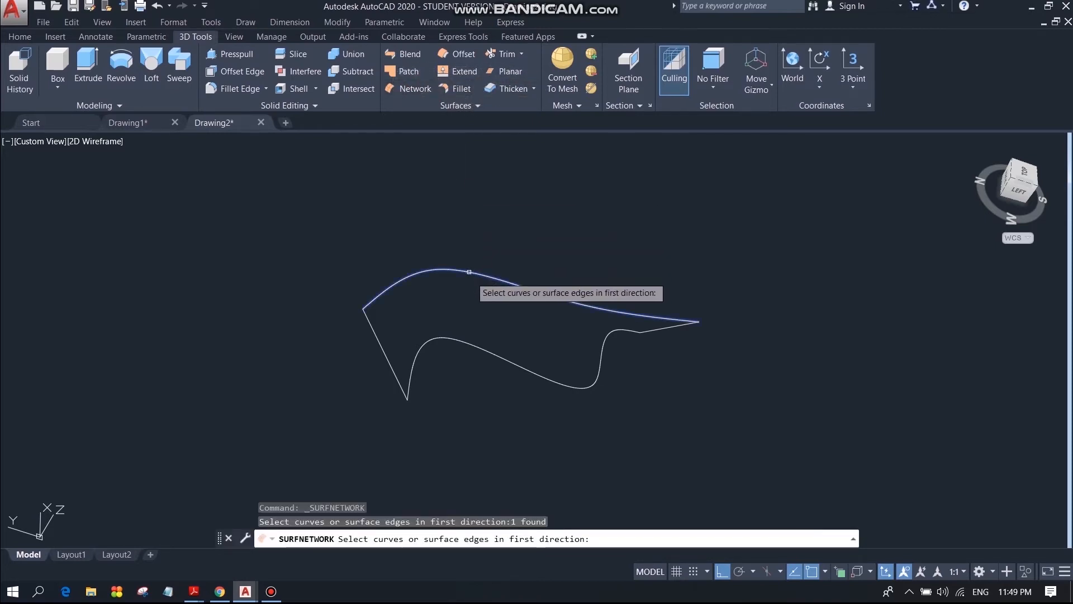
pyautogui.click(485, 351)
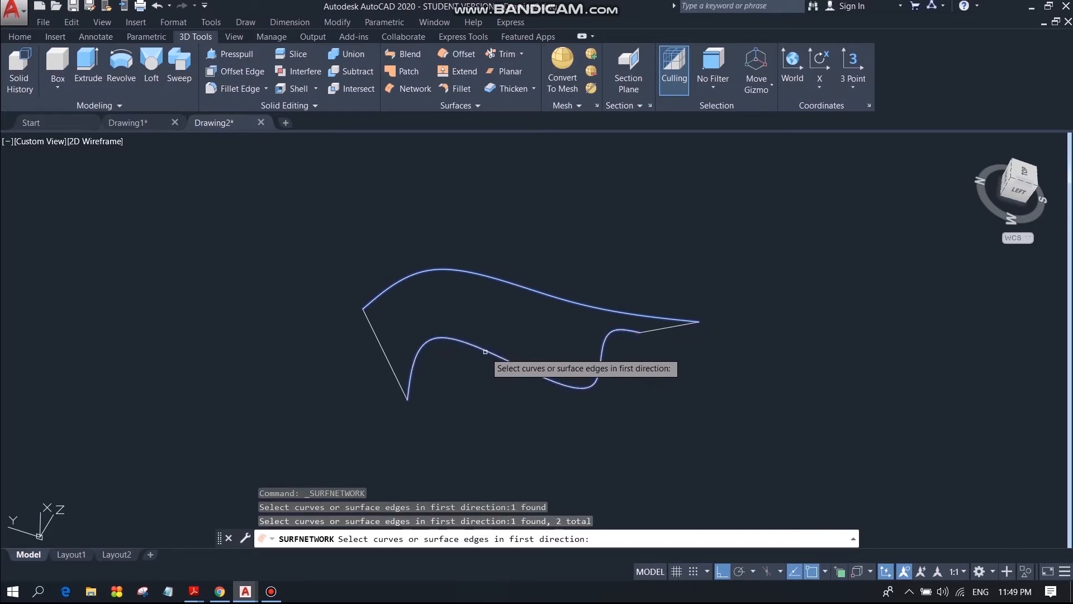
pyautogui.press('Return')
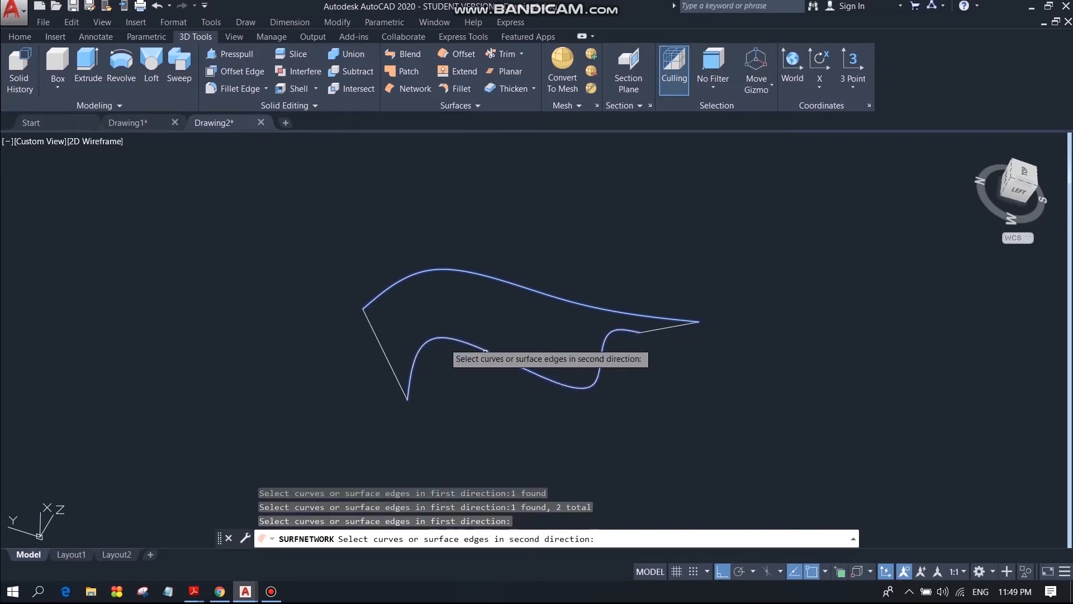
pyautogui.click(377, 335)
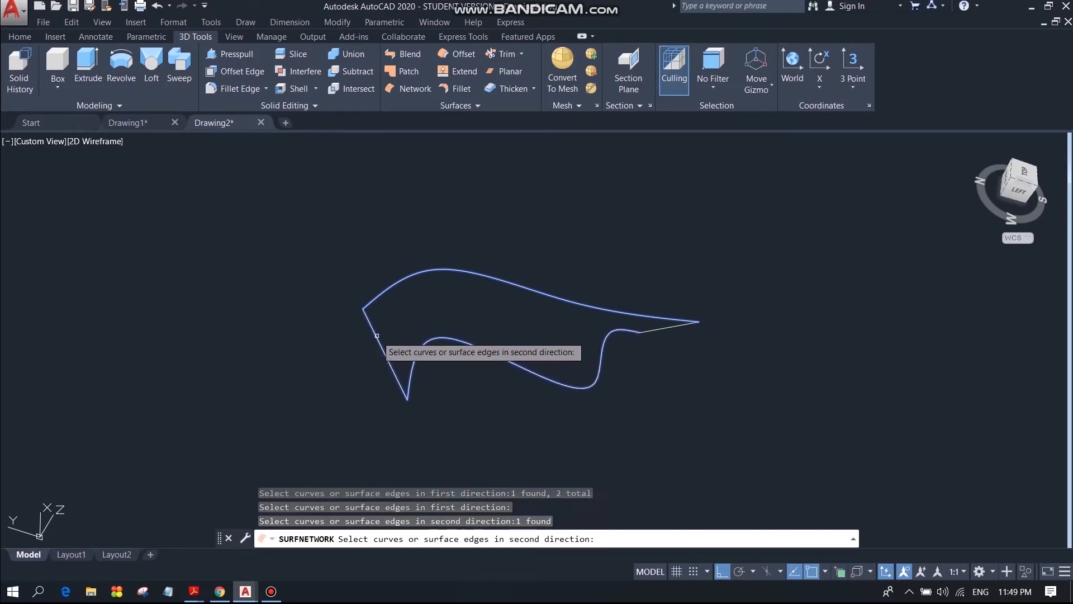
pyautogui.click(665, 328)
pyautogui.press('Return')
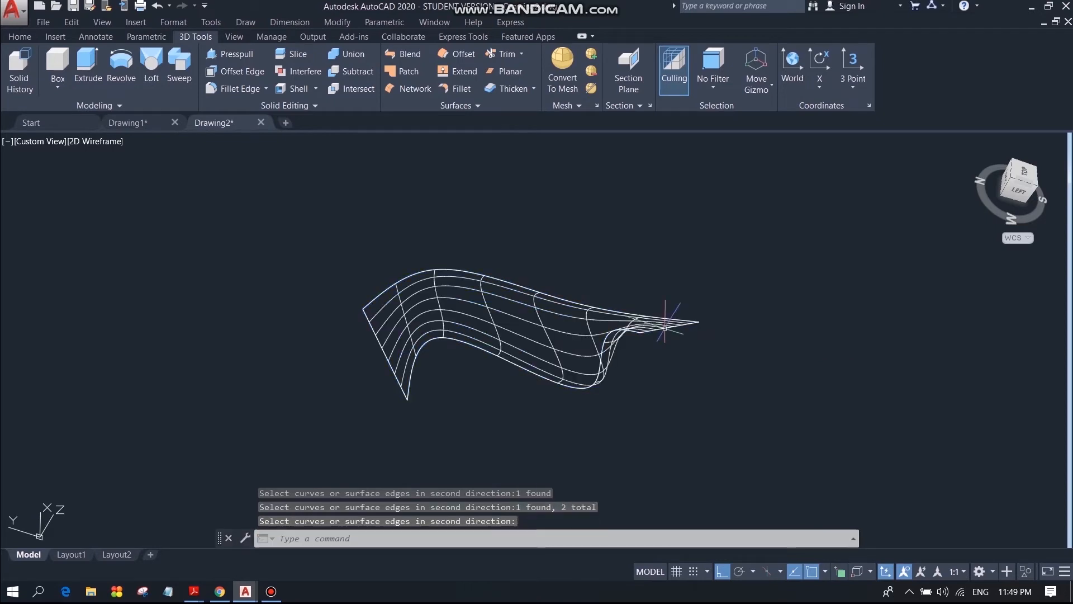
pyautogui.keyDown('shift'); pyautogui.moveTo(683, 408); pyautogui.dragTo(710, 402, button='middle'); pyautogui.keyUp('shift')
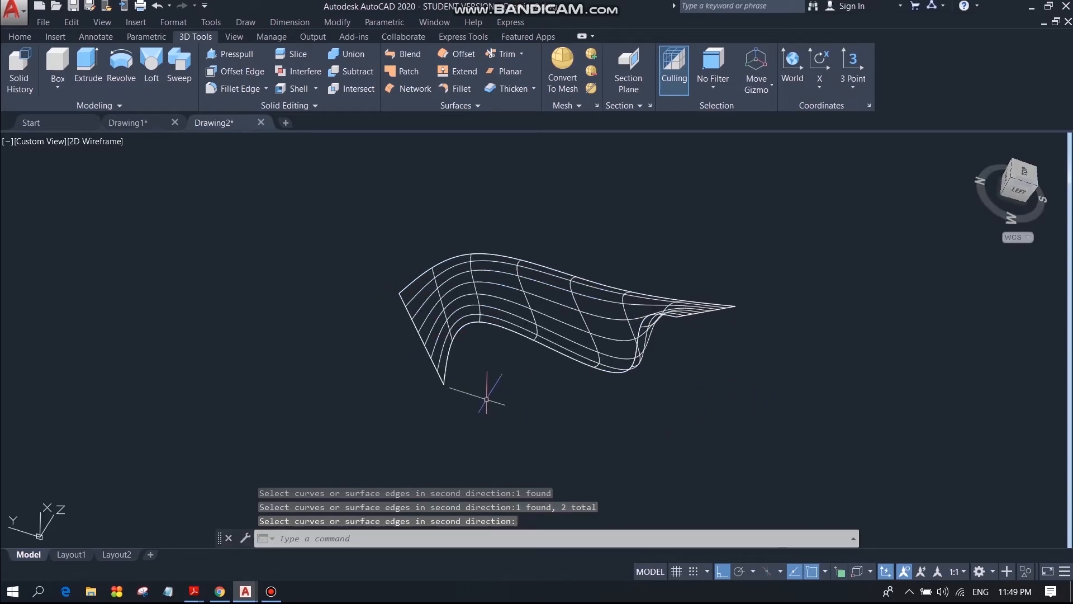
pyautogui.click(1057, 220)
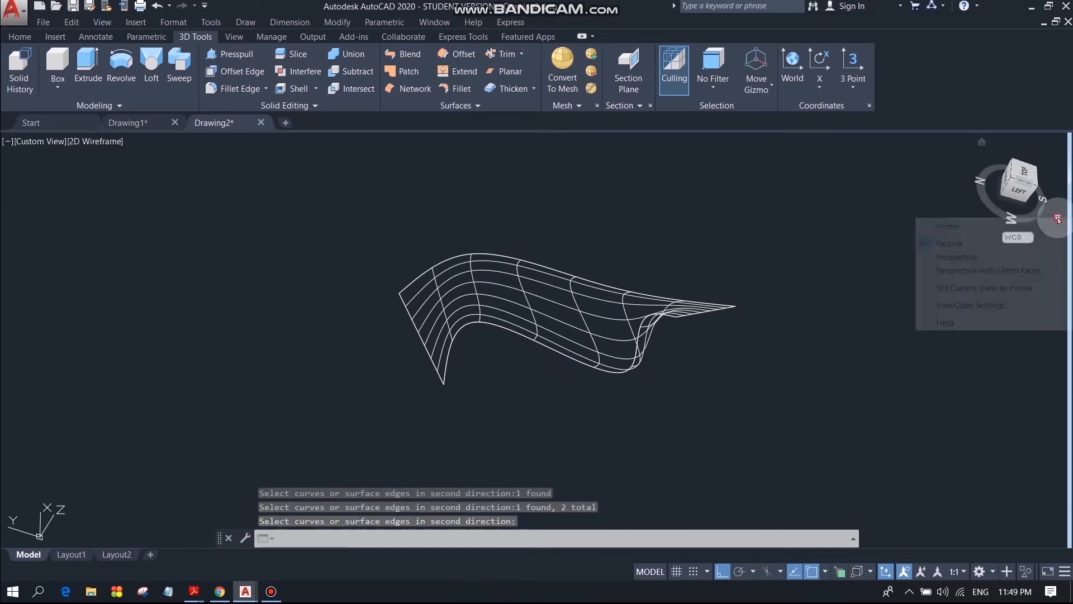
pyautogui.click(987, 307)
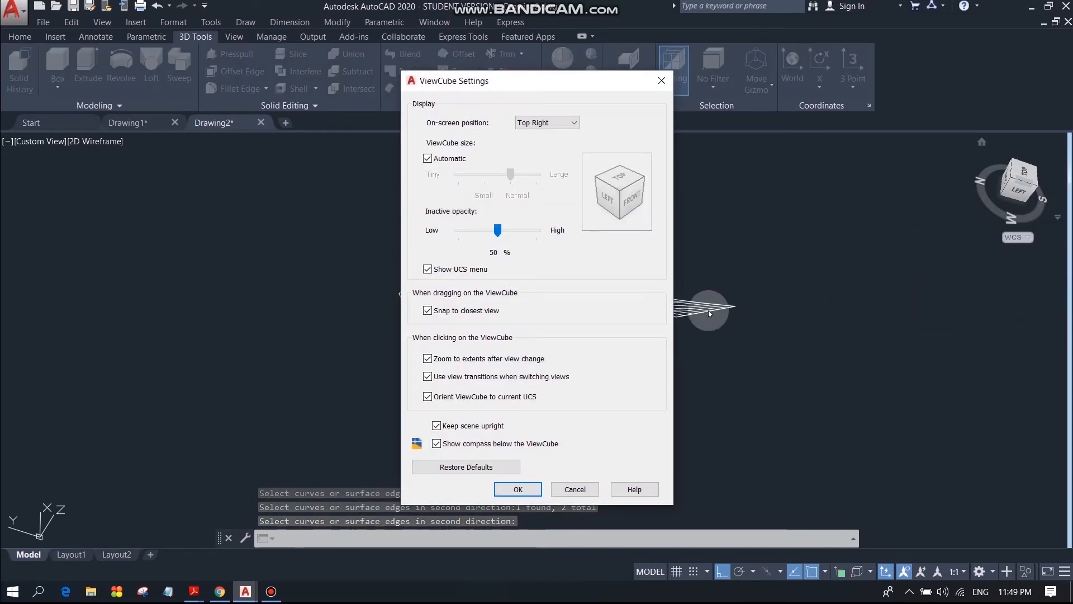
pyautogui.click(575, 489)
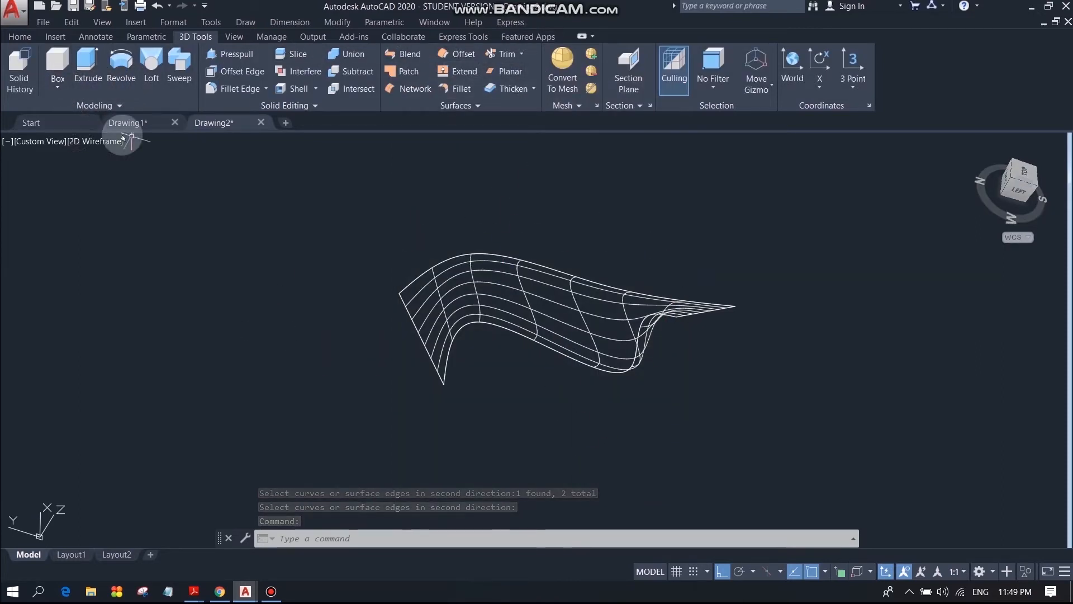
# Preview the surface in the Conceptual and Shaded with edges visual styles, and set the visual style to Shades of Gray
pyautogui.click(90, 142)
pyautogui.click(107, 184)
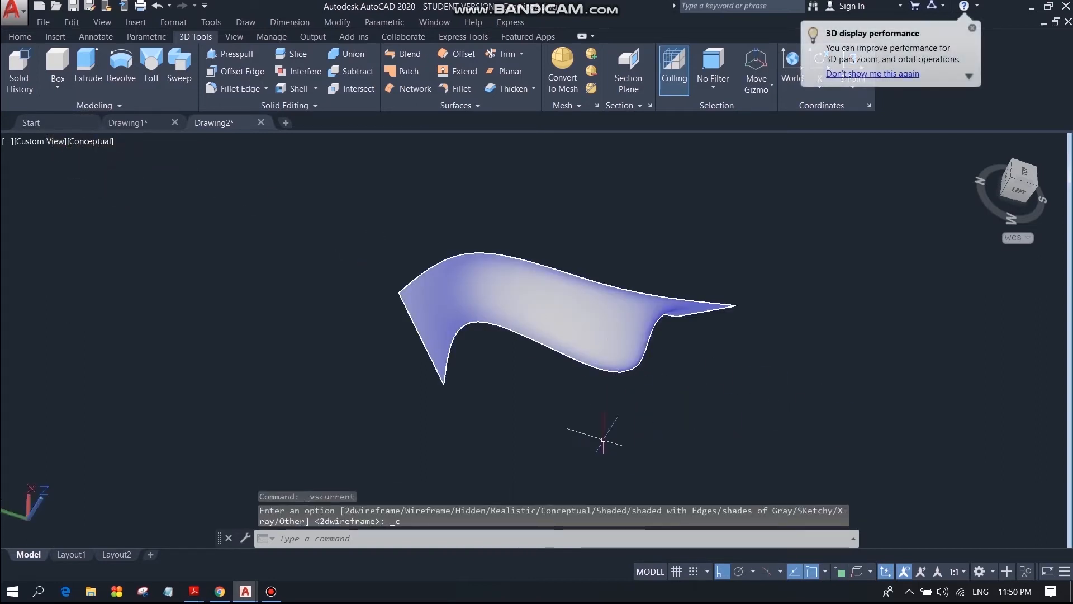
pyautogui.click(82, 138)
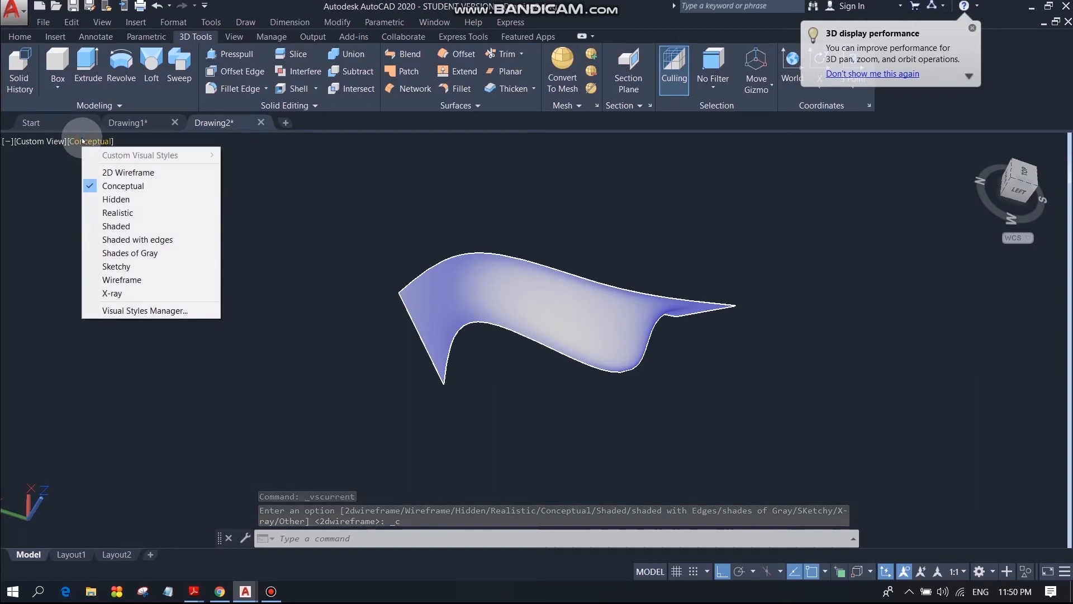
pyautogui.click(114, 238)
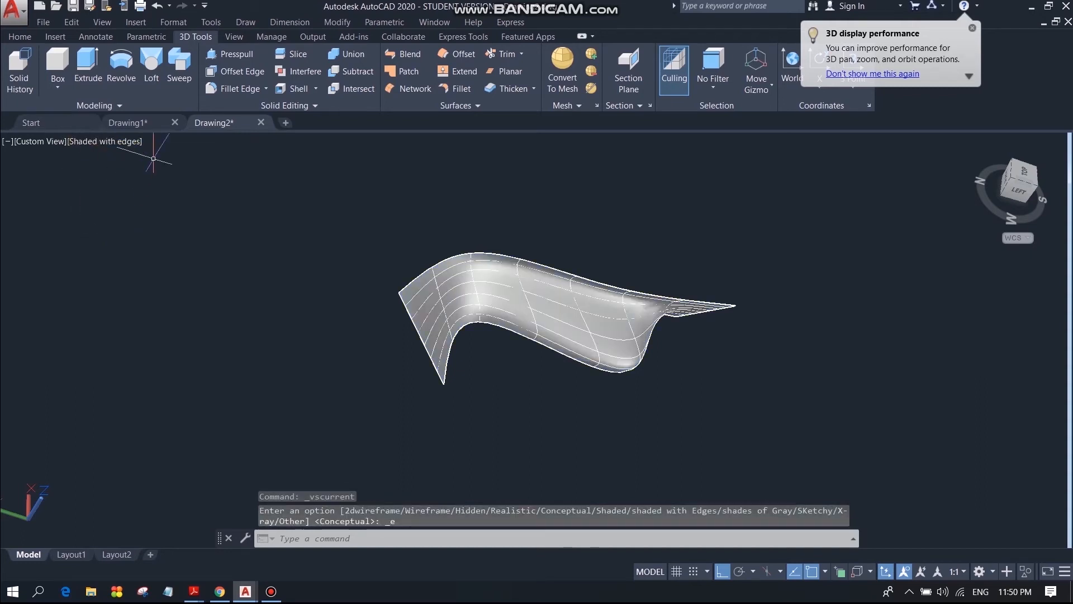
pyautogui.click(127, 142)
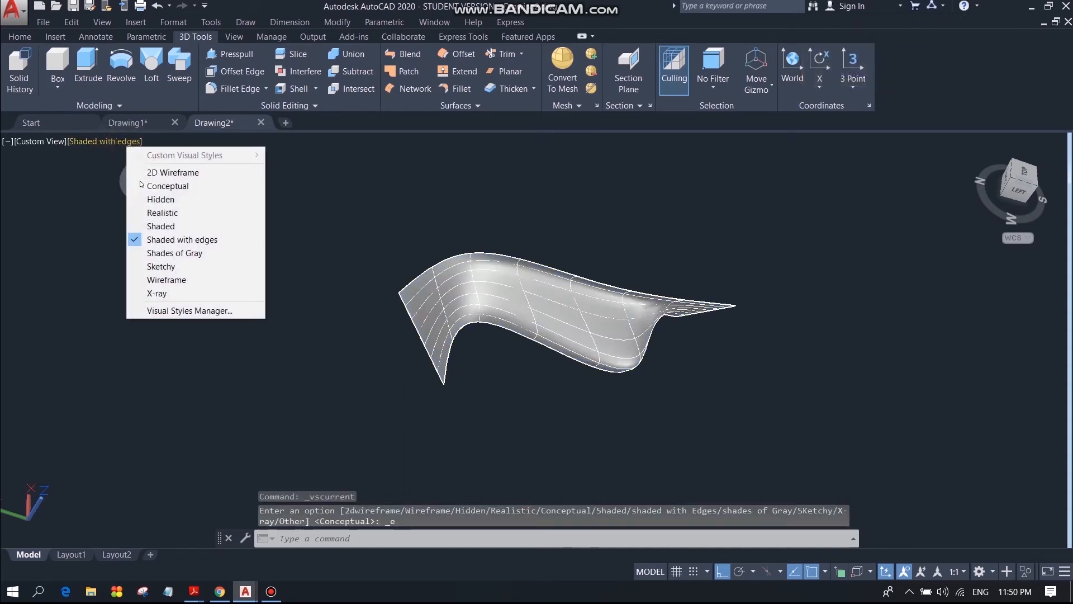
pyautogui.click(160, 251)
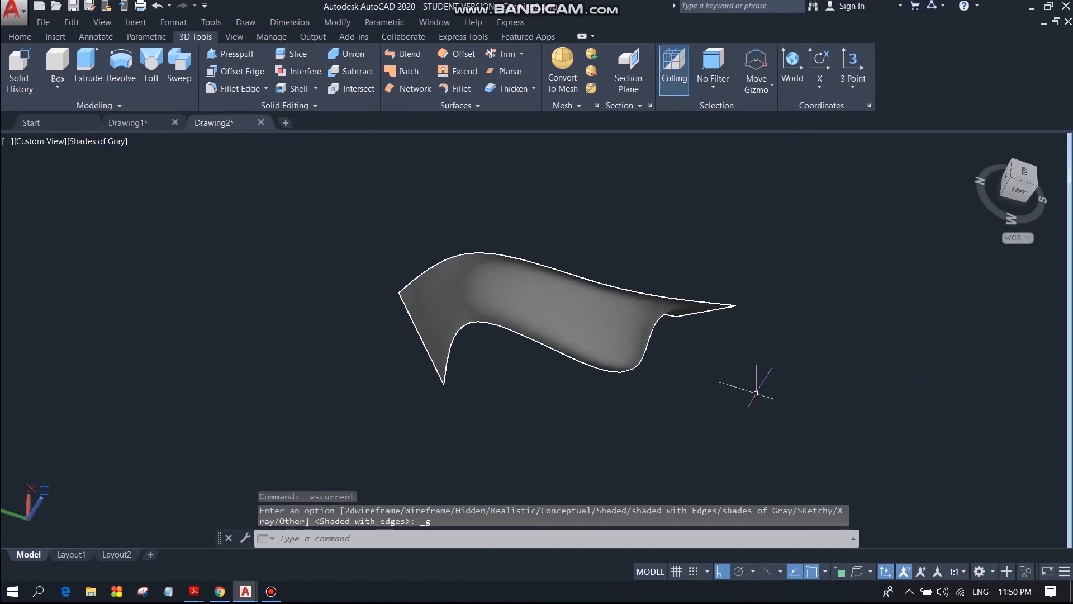
# Switch the model to the home isometric view, leaving empty space around the surface
pyautogui.moveTo(619, 370); pyautogui.dragTo(700, 347, button='middle')
pyautogui.moveTo(621, 366); pyautogui.dragTo(621, 335)
pyautogui.click(607, 369)
pyautogui.click(766, 438)
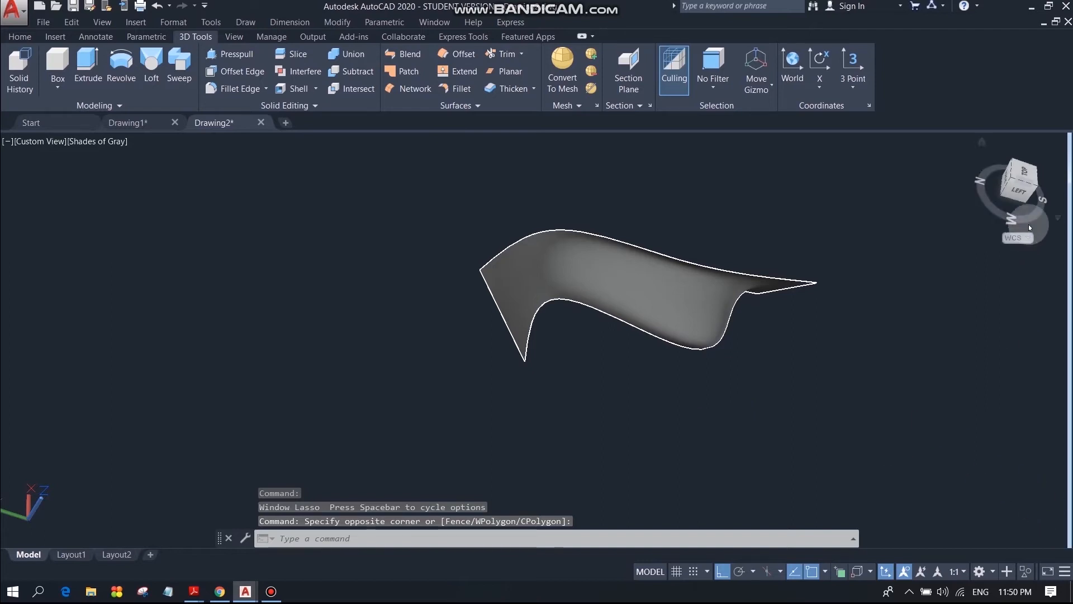
pyautogui.click(979, 144)
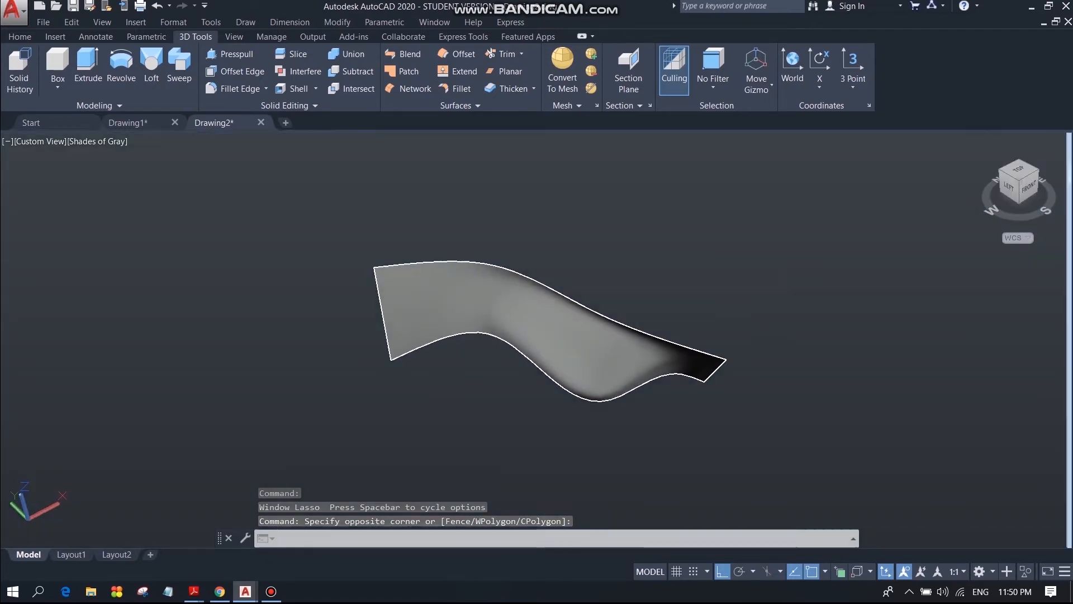
pyautogui.scroll(2, 385, 343)
pyautogui.scroll(-4, 344, 338)
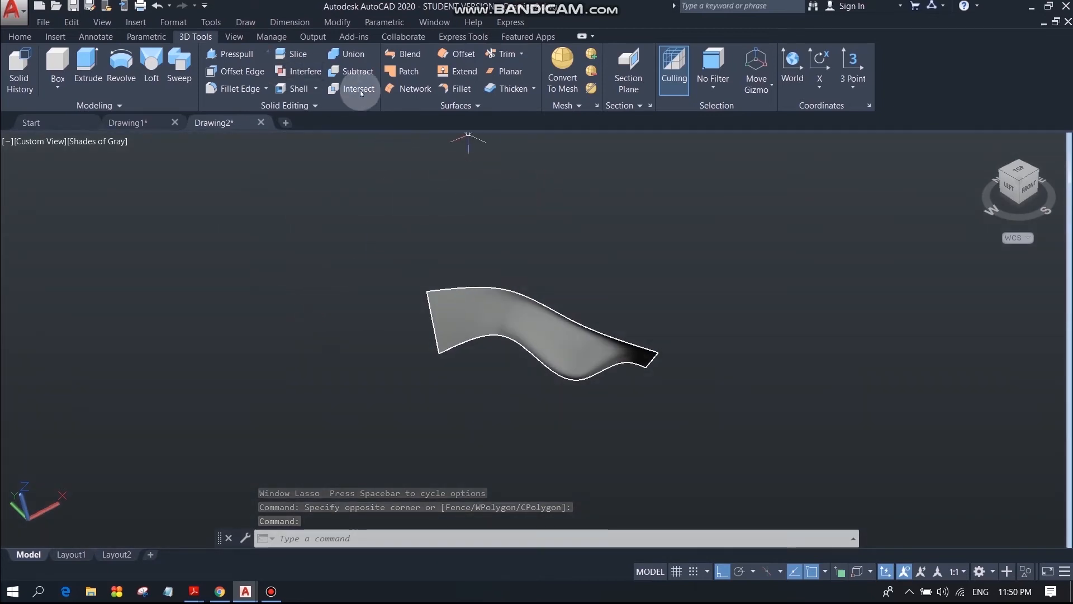
# Create a polar array of the network surface around a centre point just outside its left straight edge
pyautogui.click(20, 37)
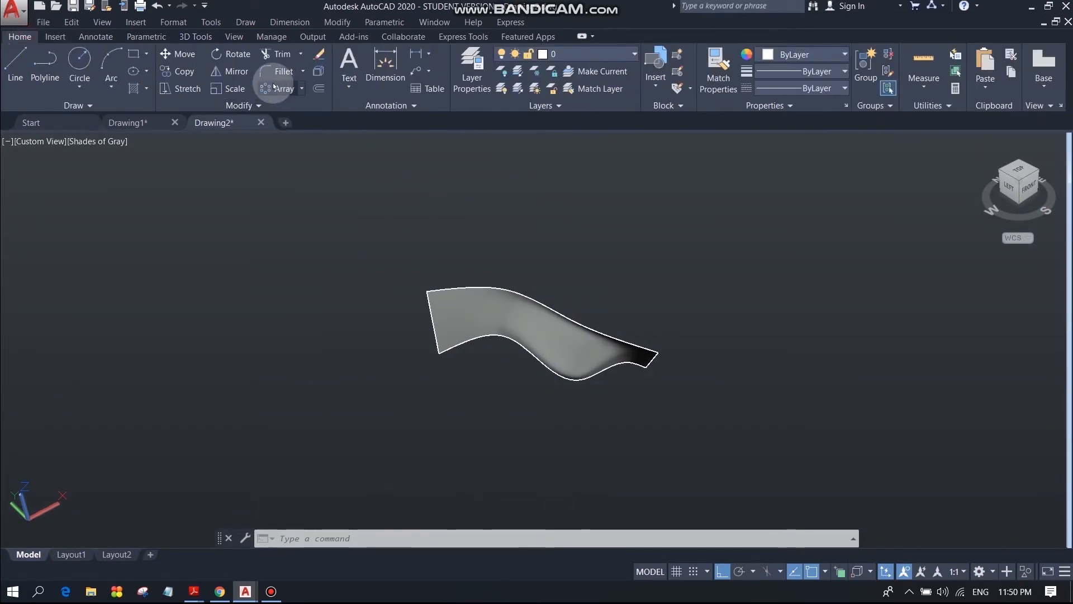
pyautogui.click(275, 88)
pyautogui.click(471, 311)
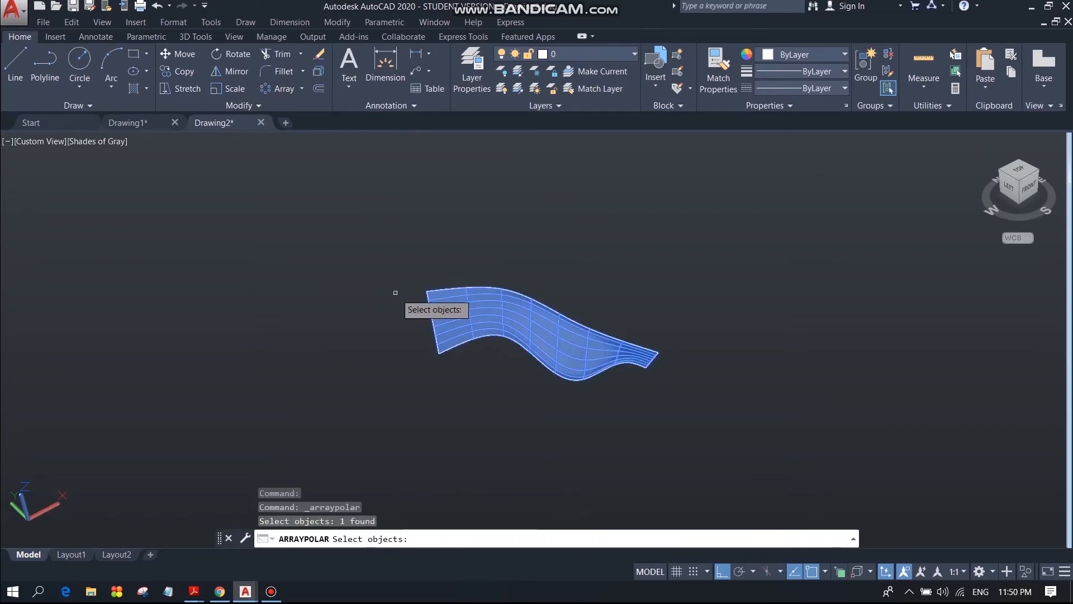
pyautogui.press('Return')
pyautogui.click(388, 311)
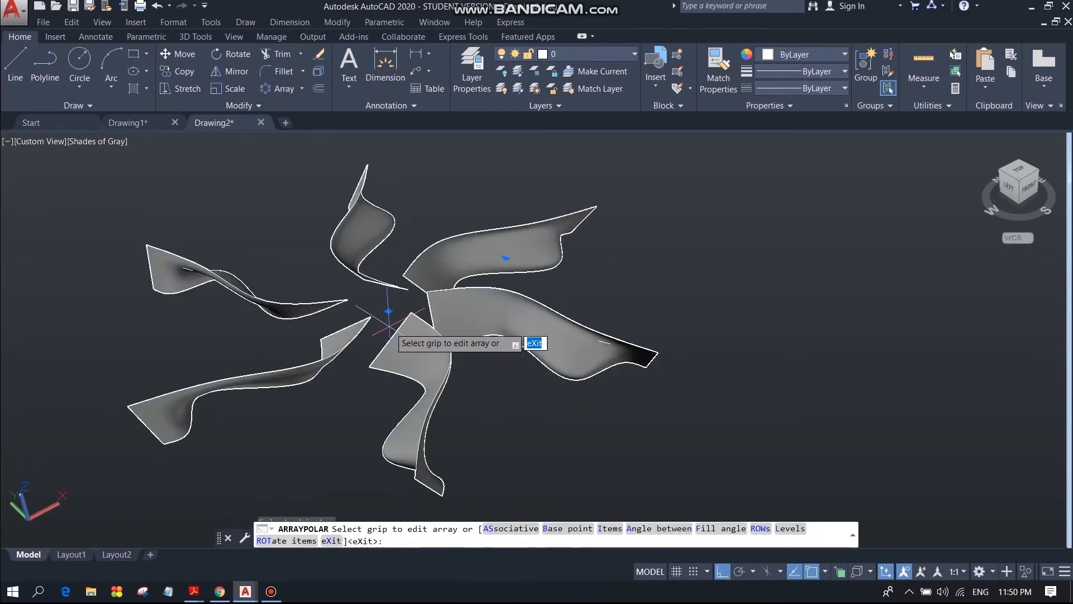
# Set the polar array to 15 items and finish the array
pyautogui.scroll(1, 333, 326)
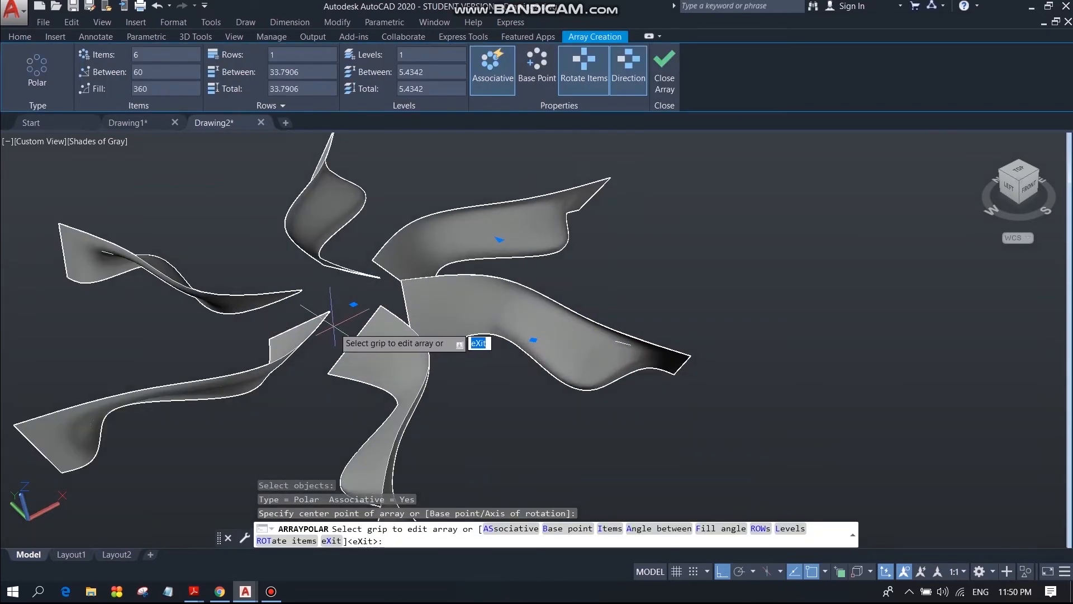
pyautogui.scroll(-3, 333, 326)
pyautogui.moveTo(334, 325); pyautogui.dragTo(508, 329, button='middle')
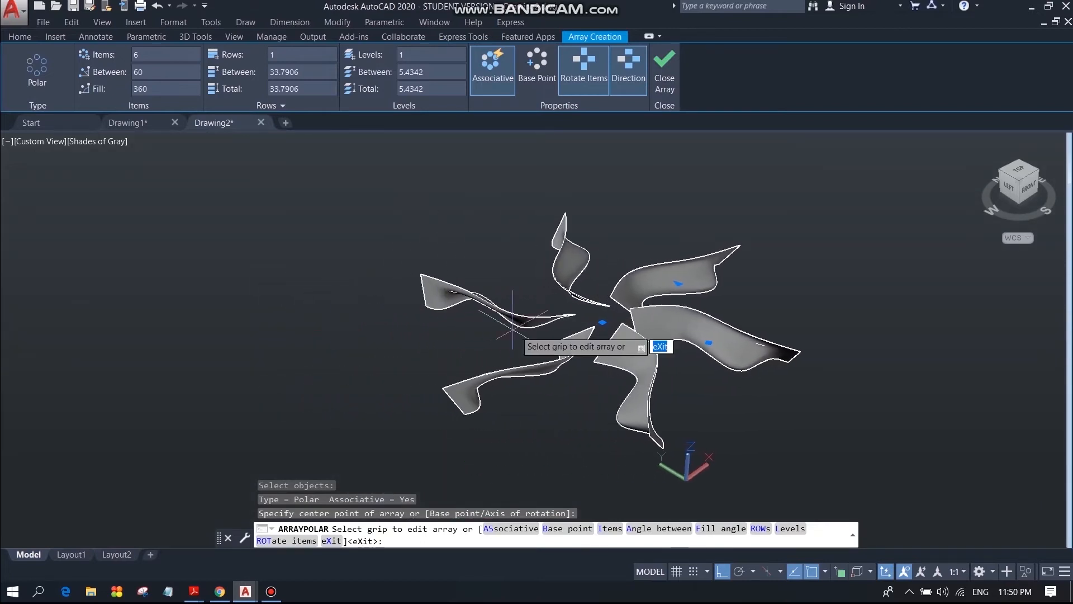
pyautogui.click(184, 71)
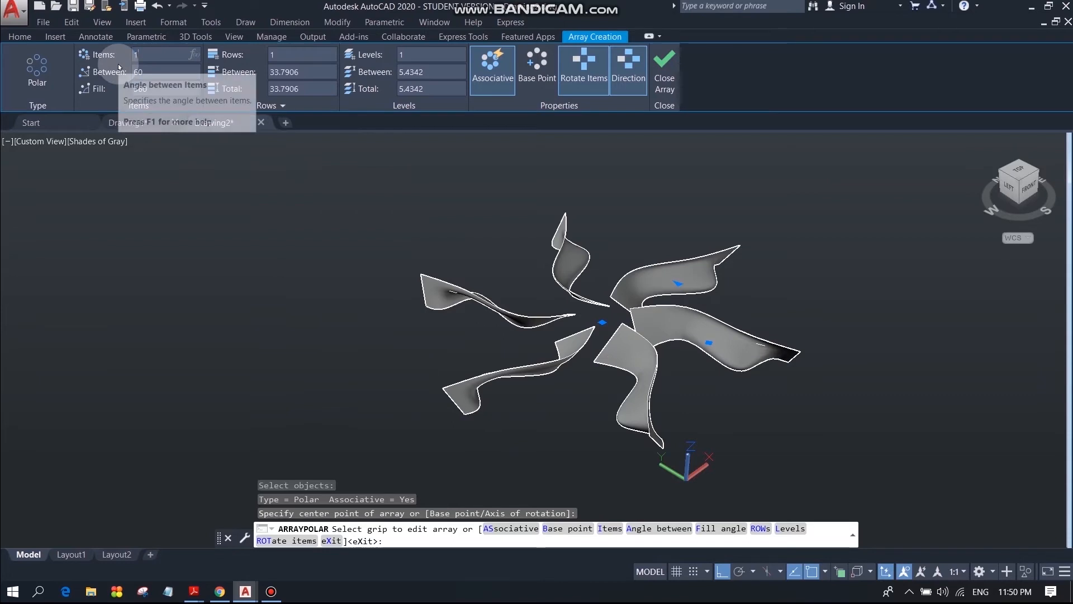
pyautogui.write('15')
pyautogui.press('Return')
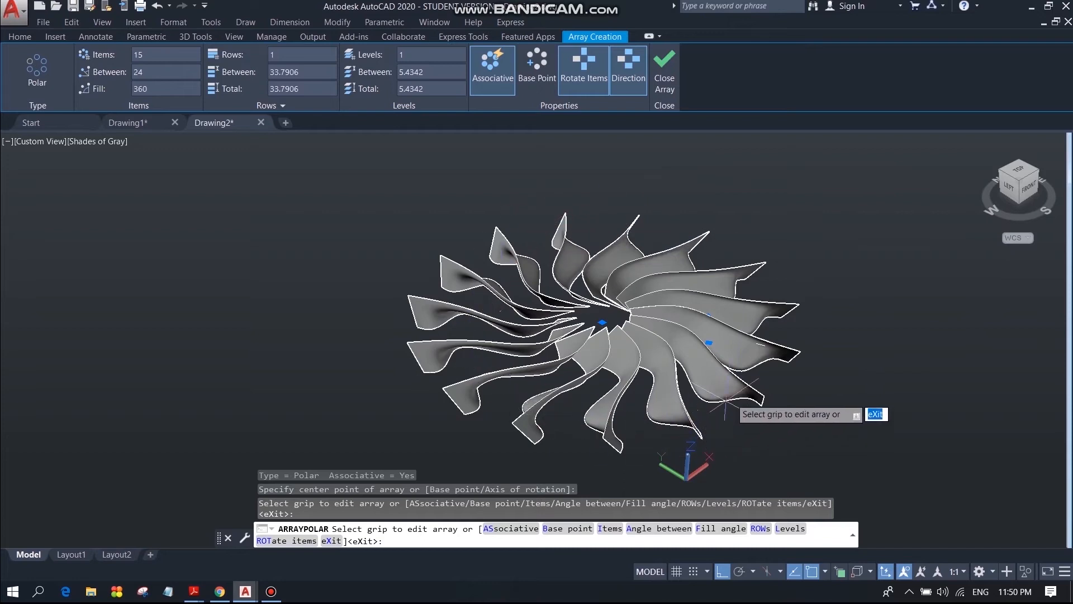
pyautogui.scroll(1, 774, 277)
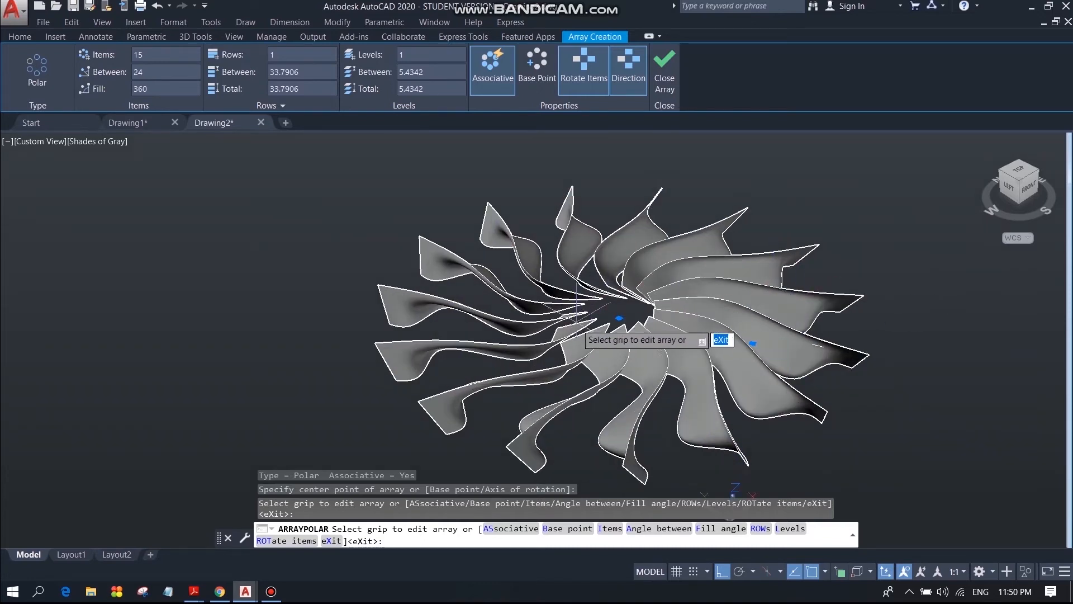
pyautogui.click(662, 65)
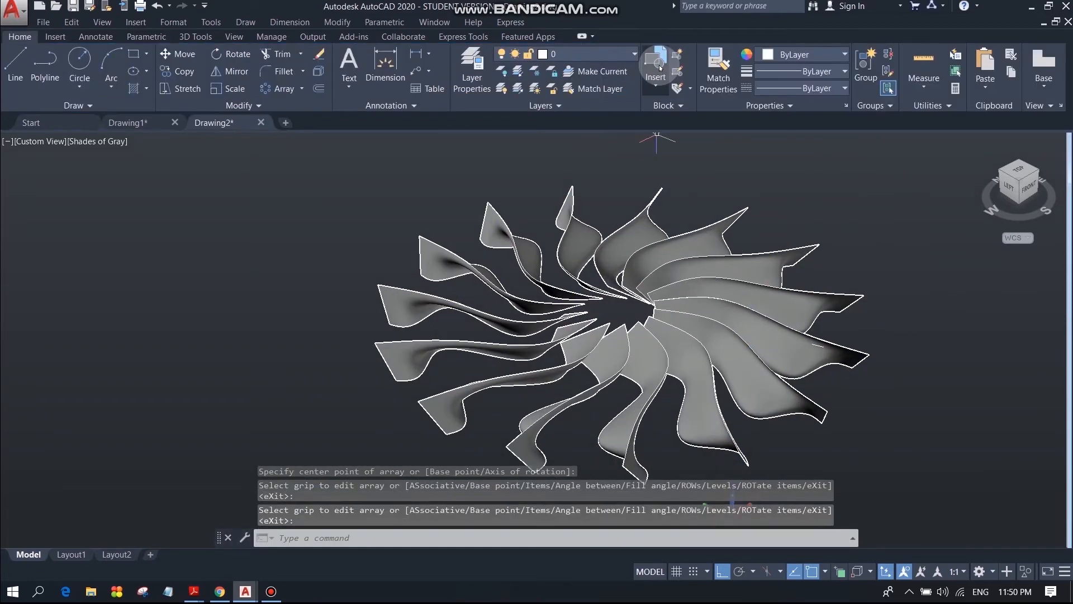
# Switch the model to the top view to look straight down on the blade array
pyautogui.click(1018, 169)
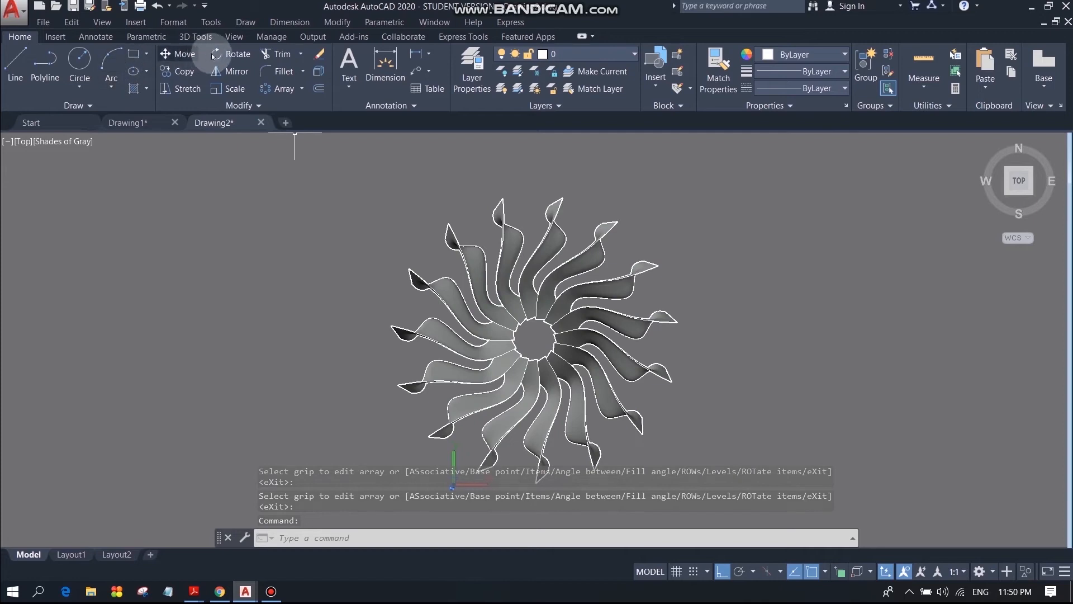
pyautogui.click(79, 59)
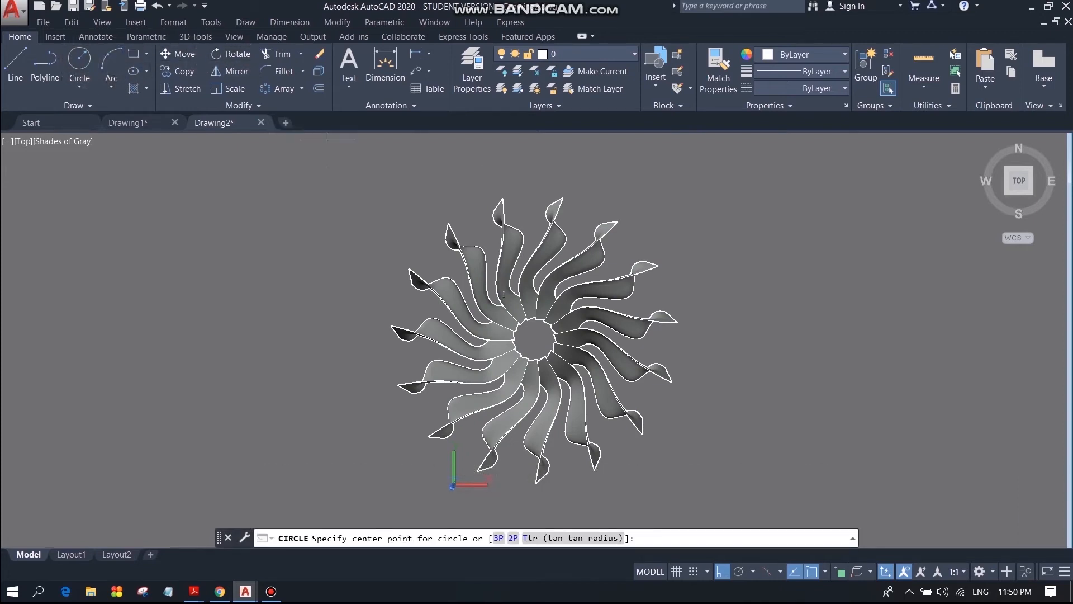
pyautogui.click(535, 340)
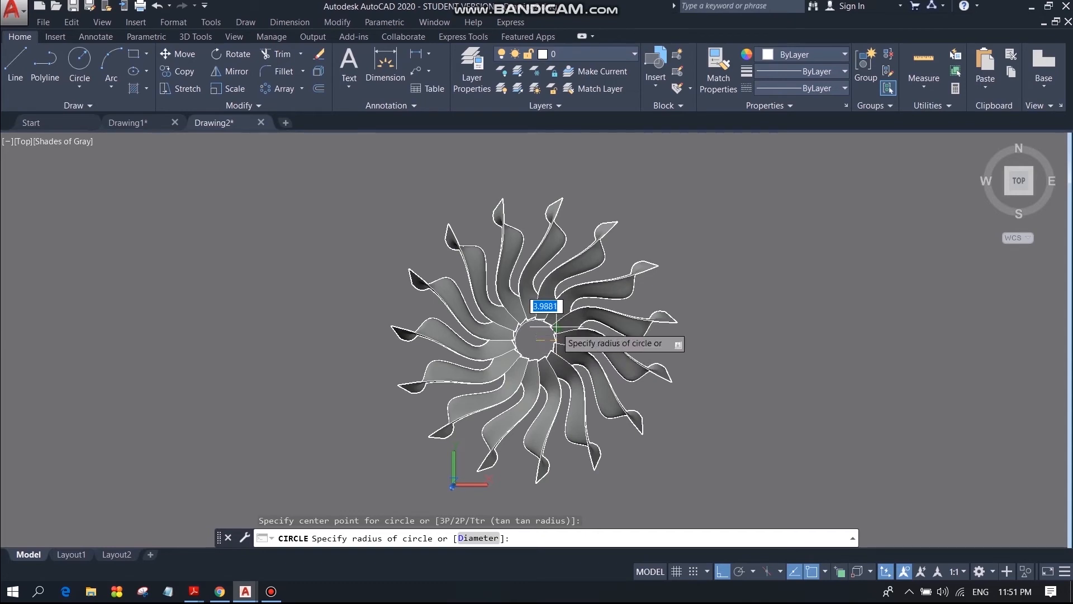
pyautogui.press('Escape')
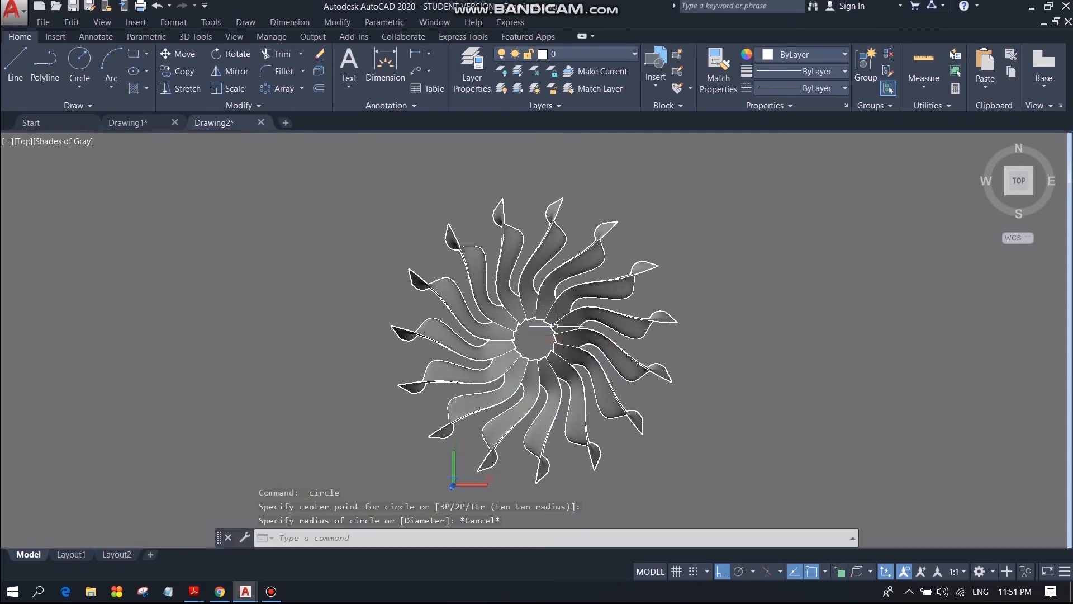
pyautogui.click(74, 142)
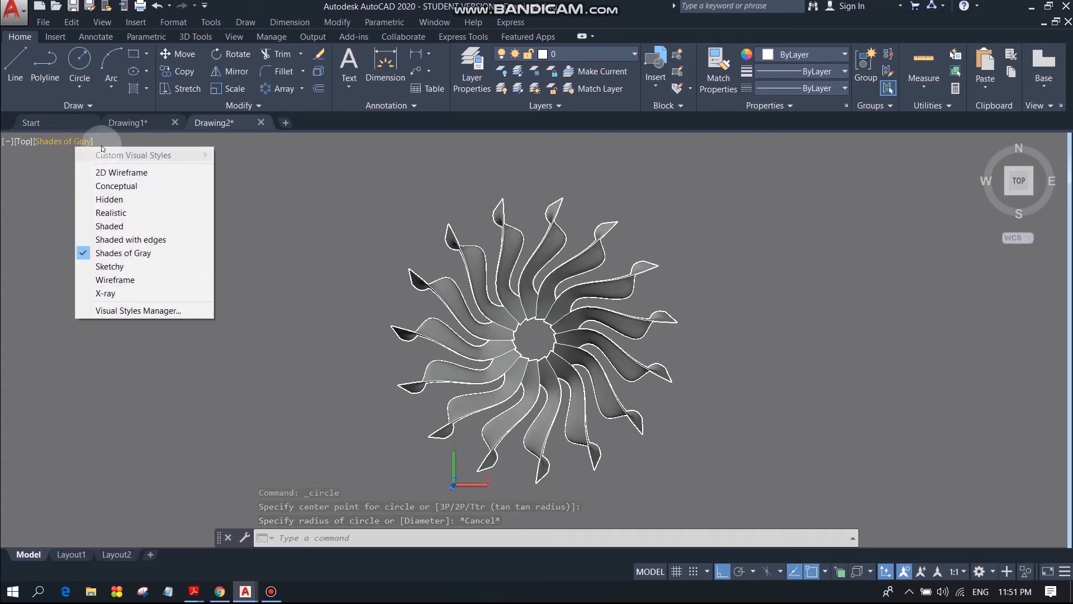
# Draw a circle with a diameter of 9.5 centred in the opening at the middle of the blade array
pyautogui.click(86, 89)
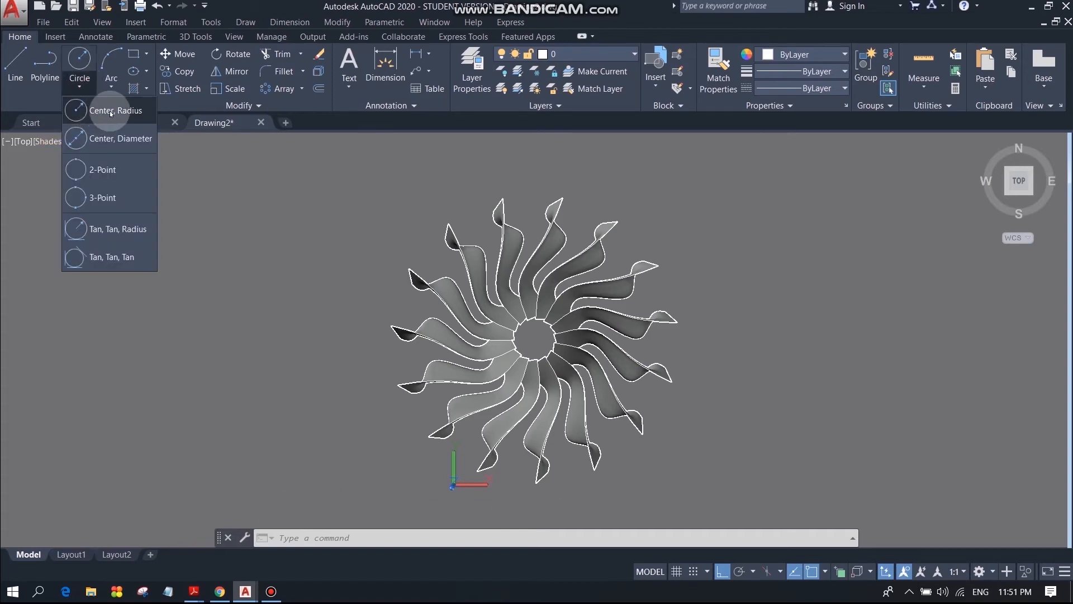
pyautogui.click(114, 138)
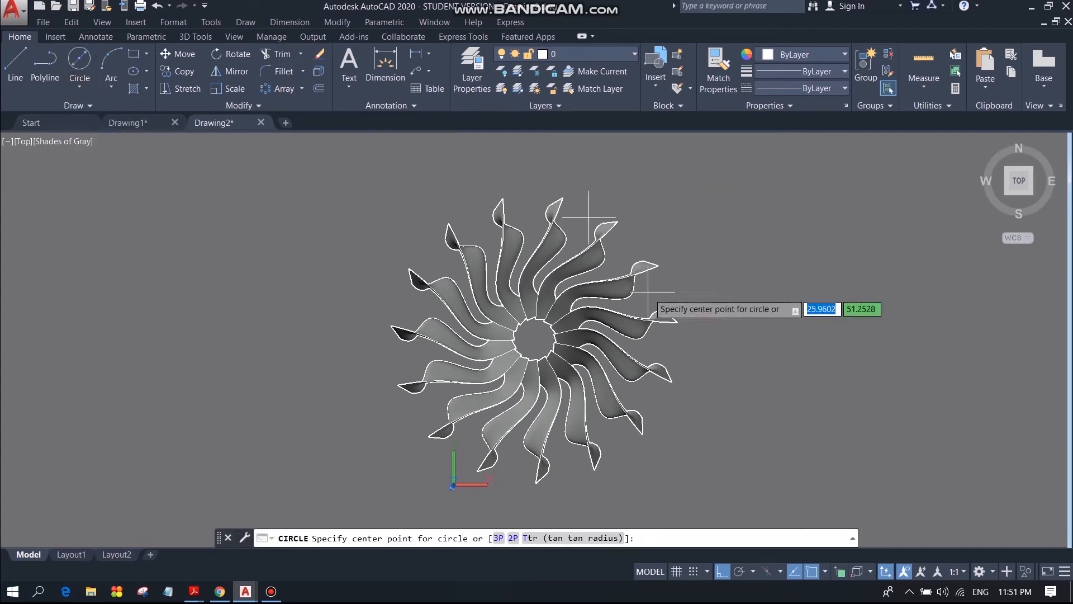
pyautogui.click(535, 339)
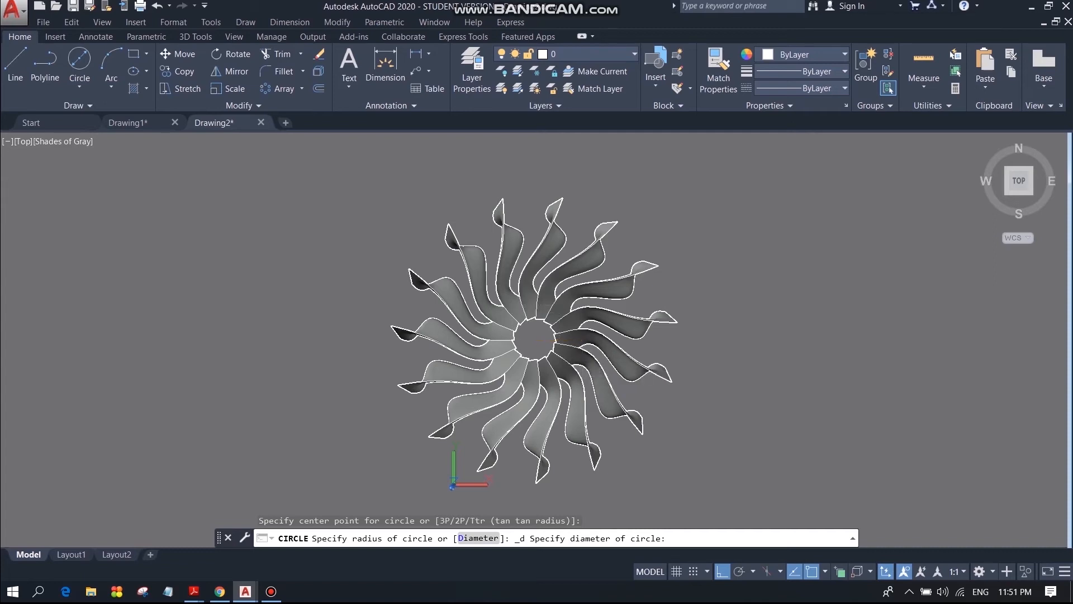
pyautogui.write('9.5')
pyautogui.press('Return')
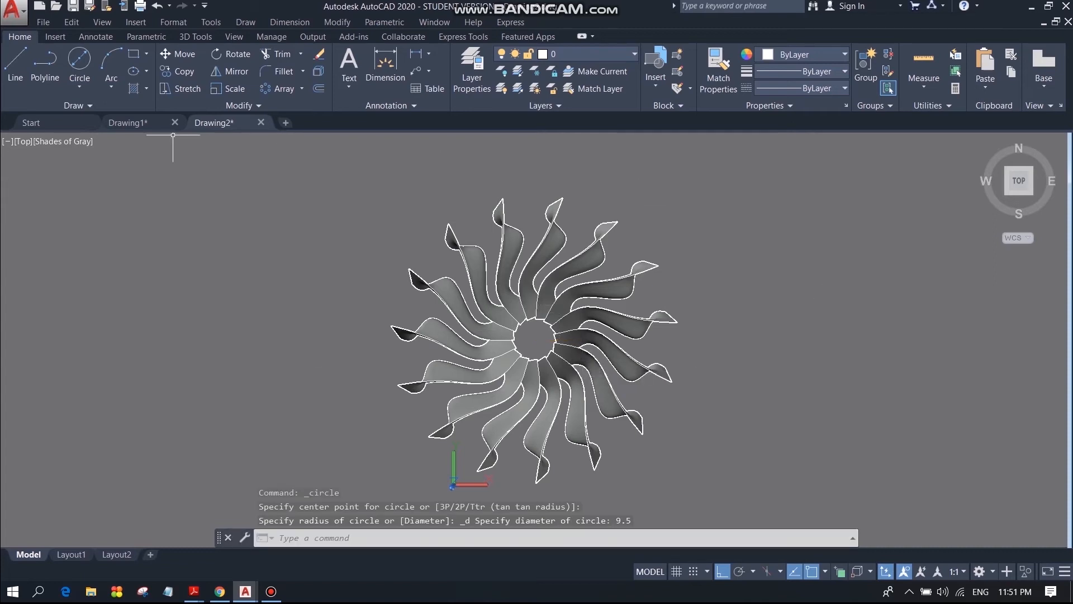
# Draw a much smaller second circle by diameter, concentric with the 9.5-diameter circle
pyautogui.click(79, 61)
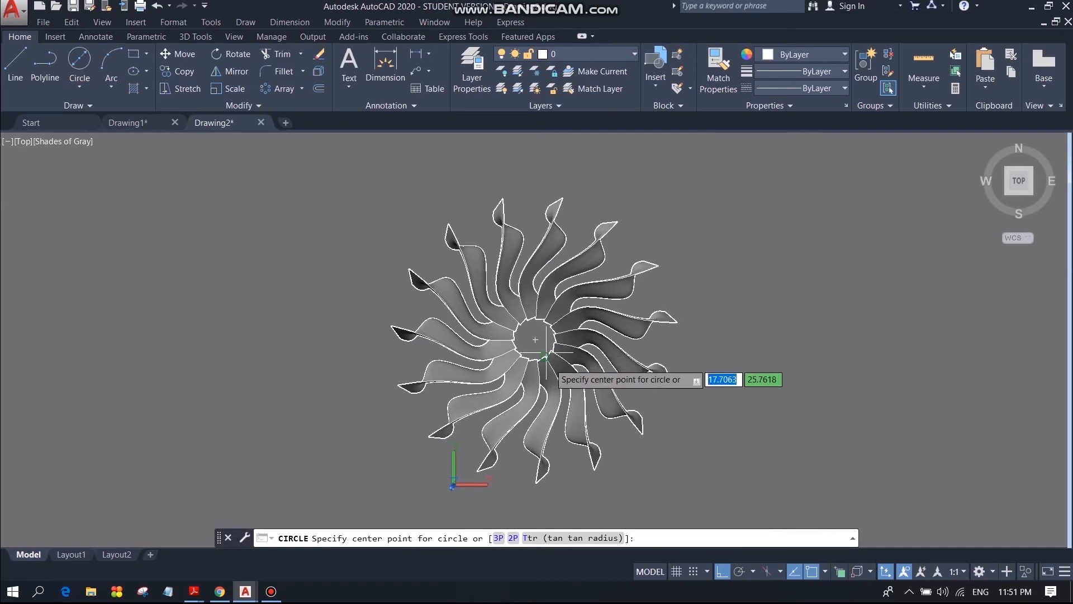
pyautogui.click(535, 340)
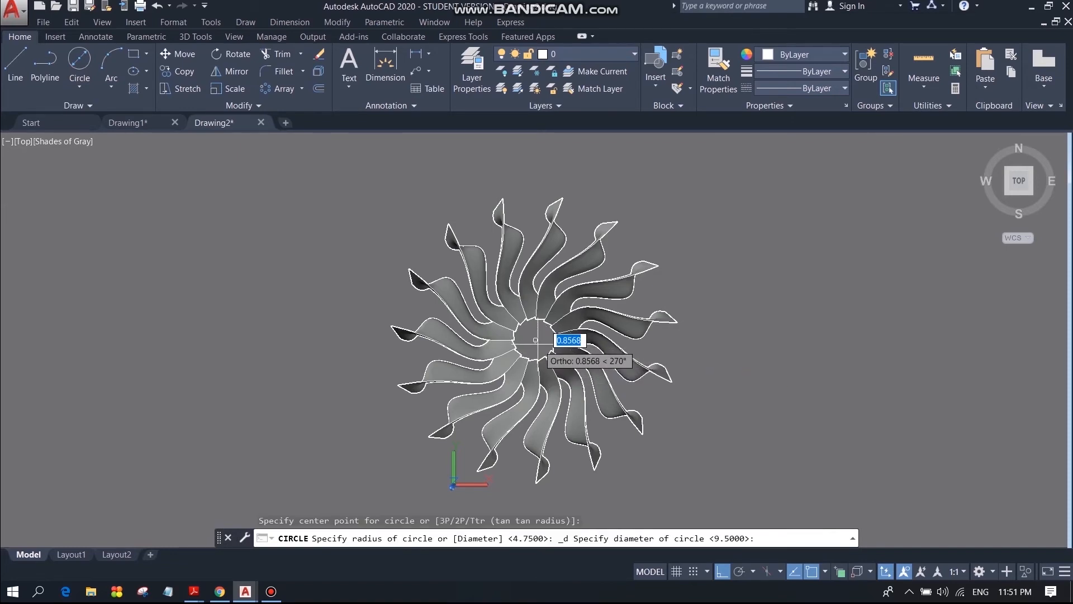
pyautogui.click(539, 347)
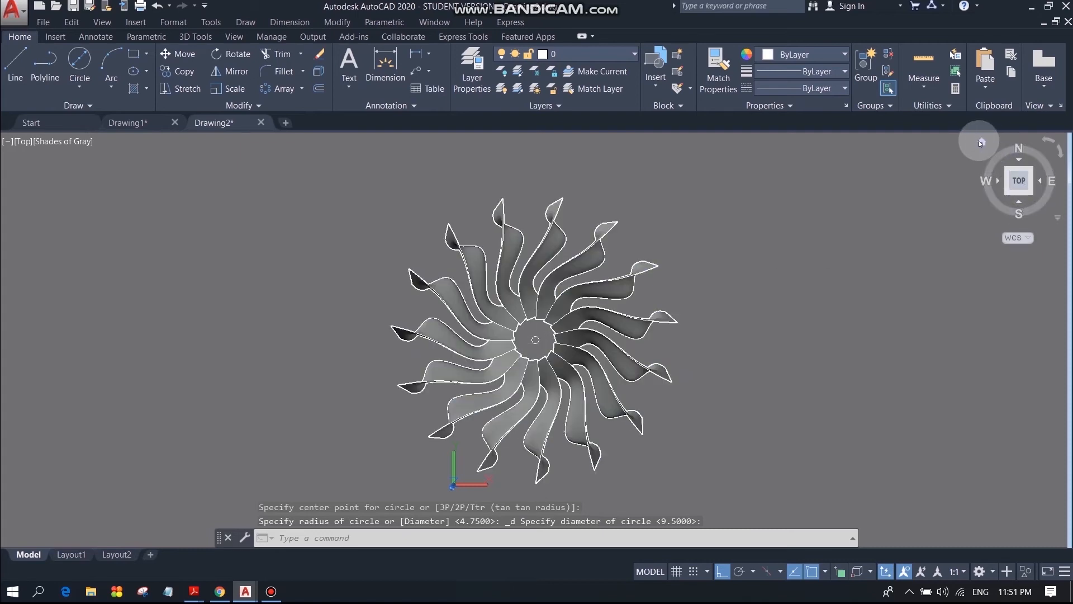
# In the home isometric view, move the small circle from its centre about 20 units straight up along +Z above the blades
pyautogui.click(978, 140)
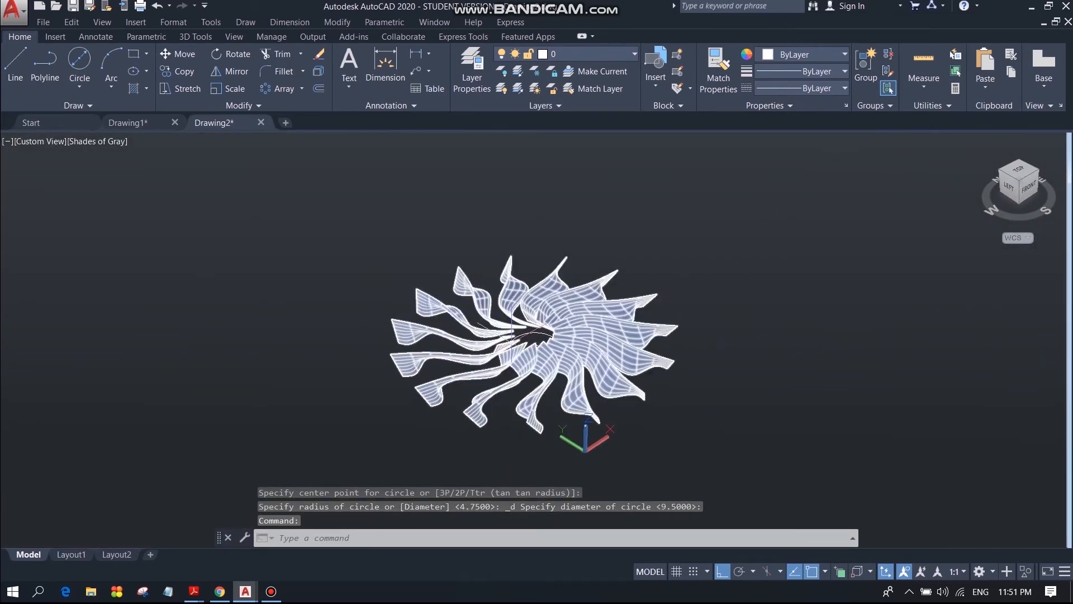
pyautogui.scroll(2, 512, 342)
pyautogui.scroll(2, 536, 351)
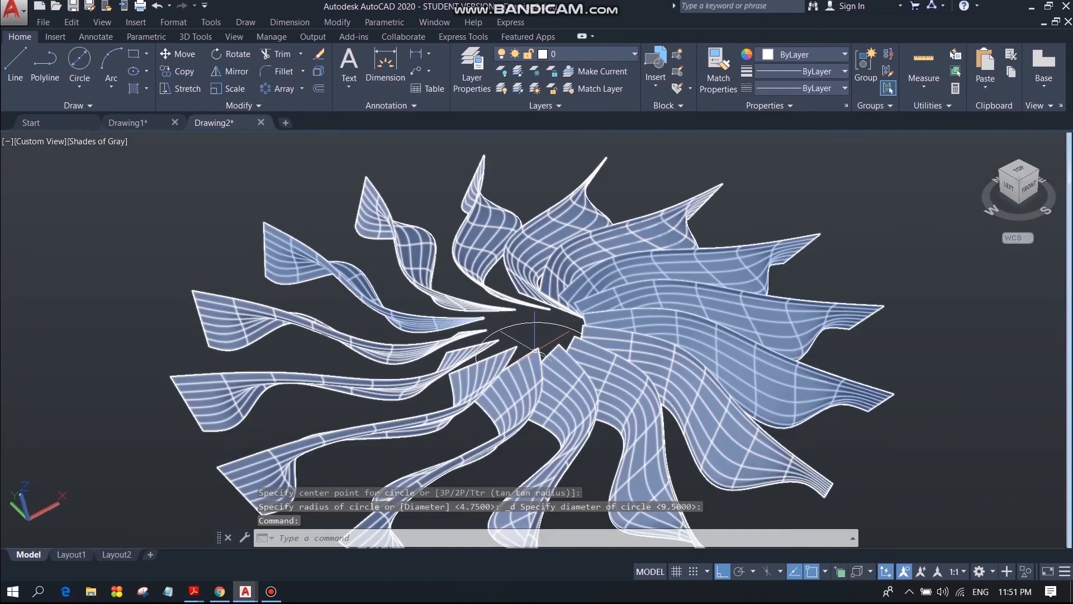
pyautogui.click(190, 53)
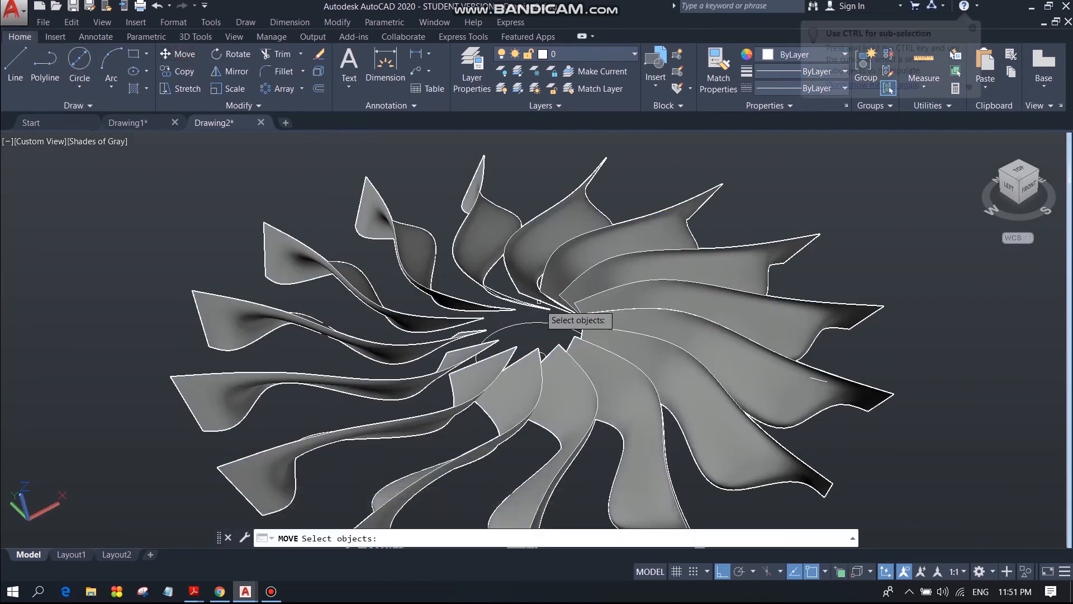
pyautogui.click(543, 353)
pyautogui.press('Return')
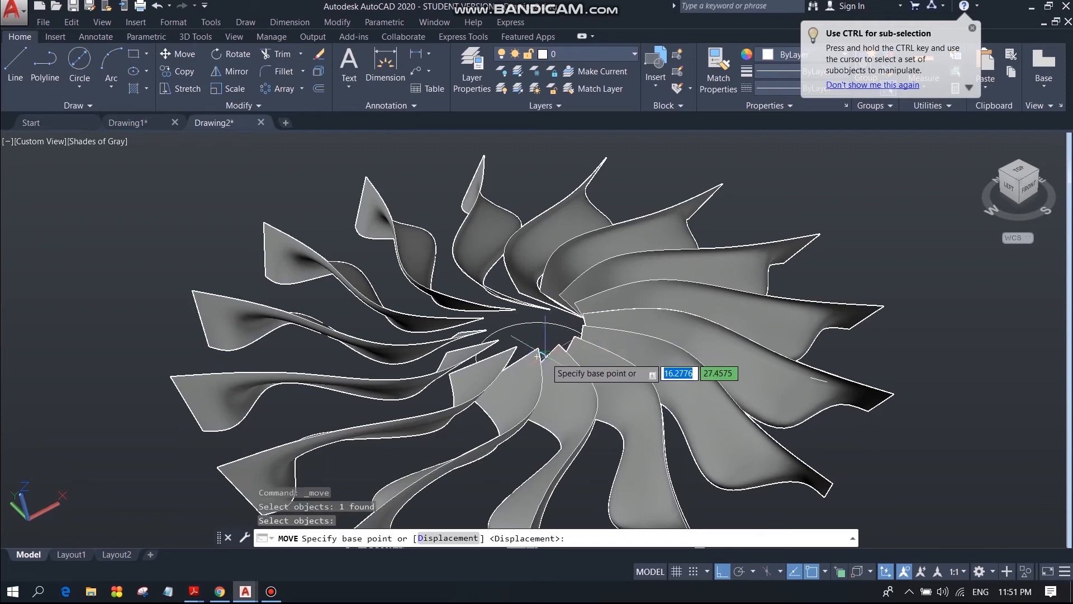
pyautogui.scroll(3, 544, 356)
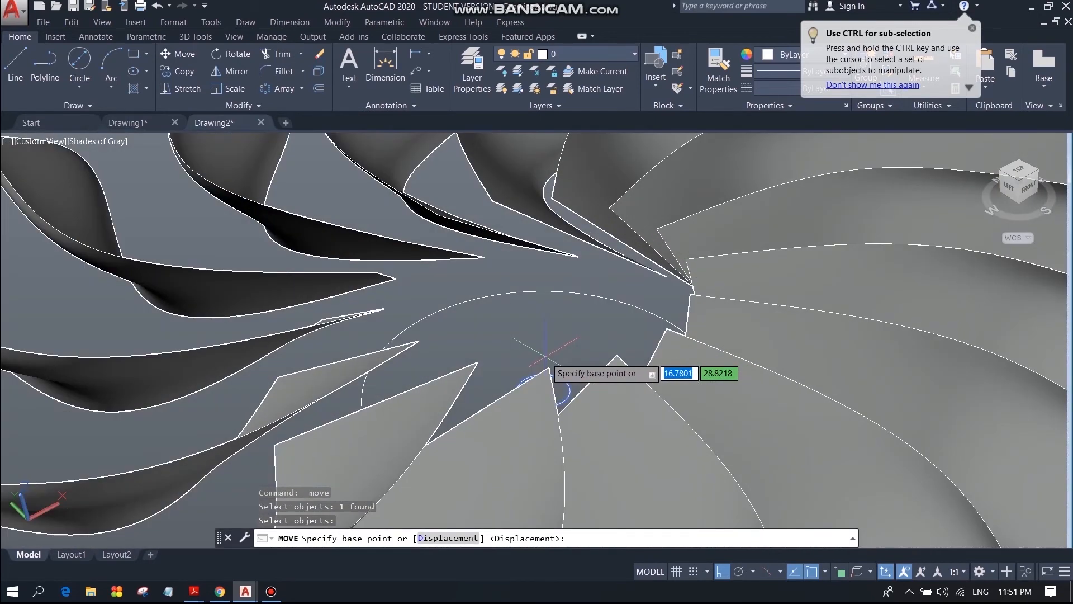
pyautogui.click(543, 390)
pyautogui.scroll(-3, 545, 310)
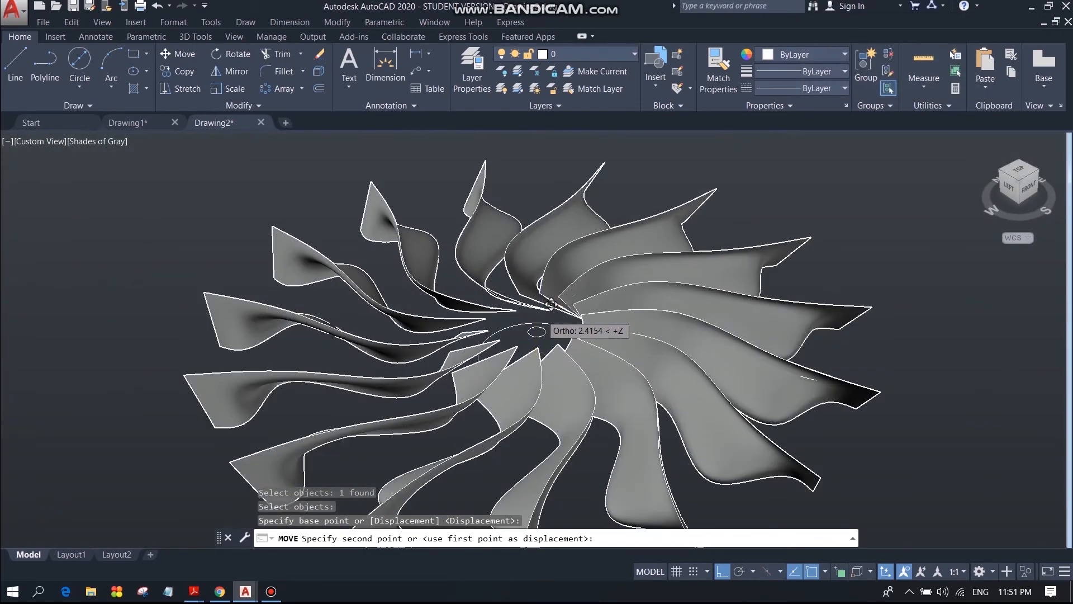
pyautogui.scroll(-4, 545, 310)
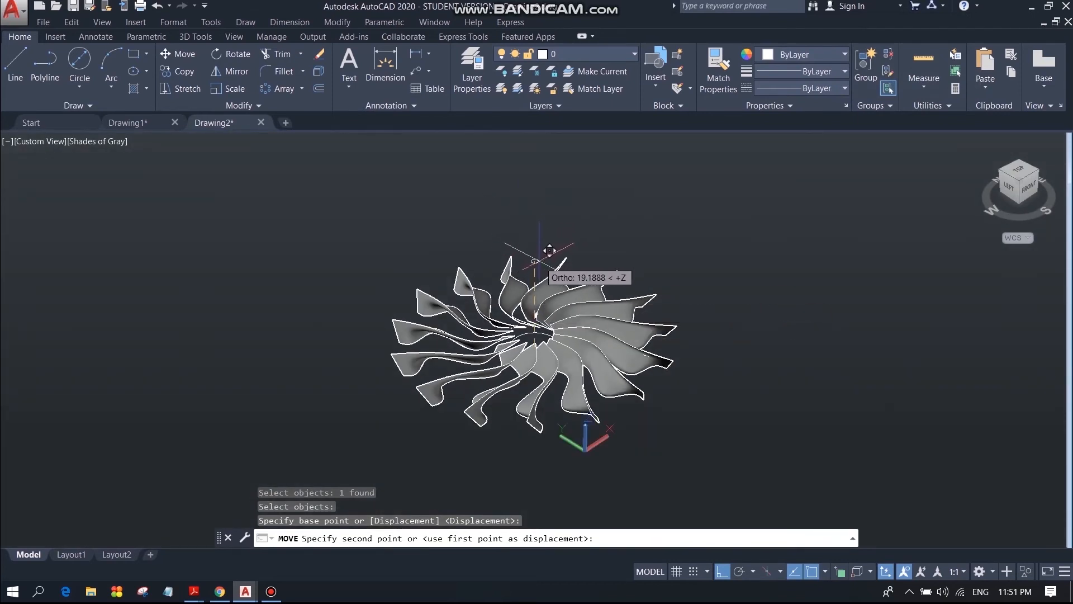
pyautogui.click(535, 256)
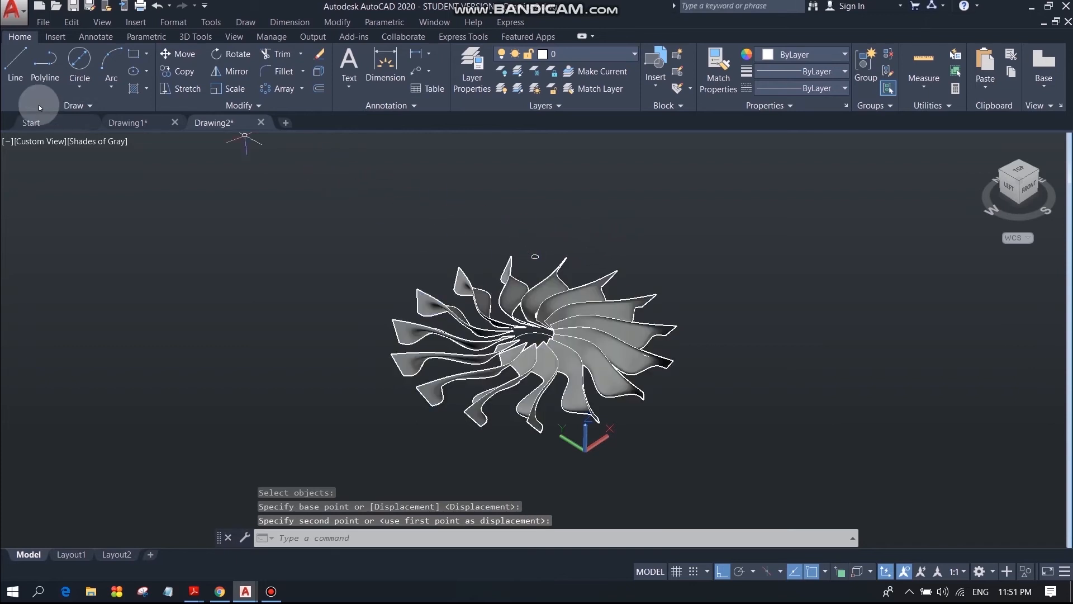
# Loft from the large base circle to the small raised circle, setting the surface option to Draft Angle
pyautogui.click(195, 37)
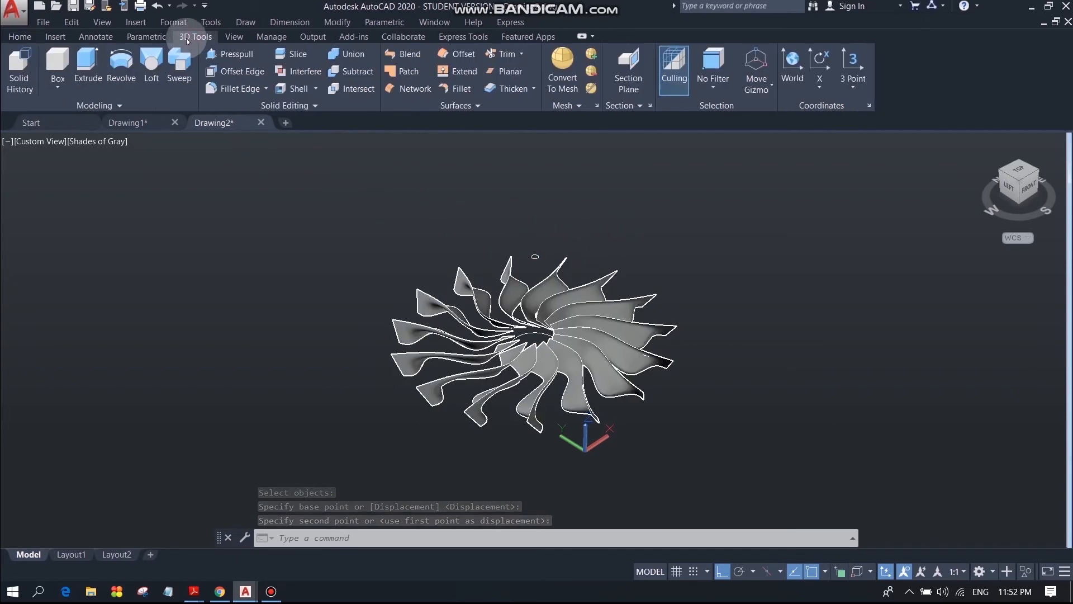
pyautogui.click(152, 65)
pyautogui.scroll(3, 538, 348)
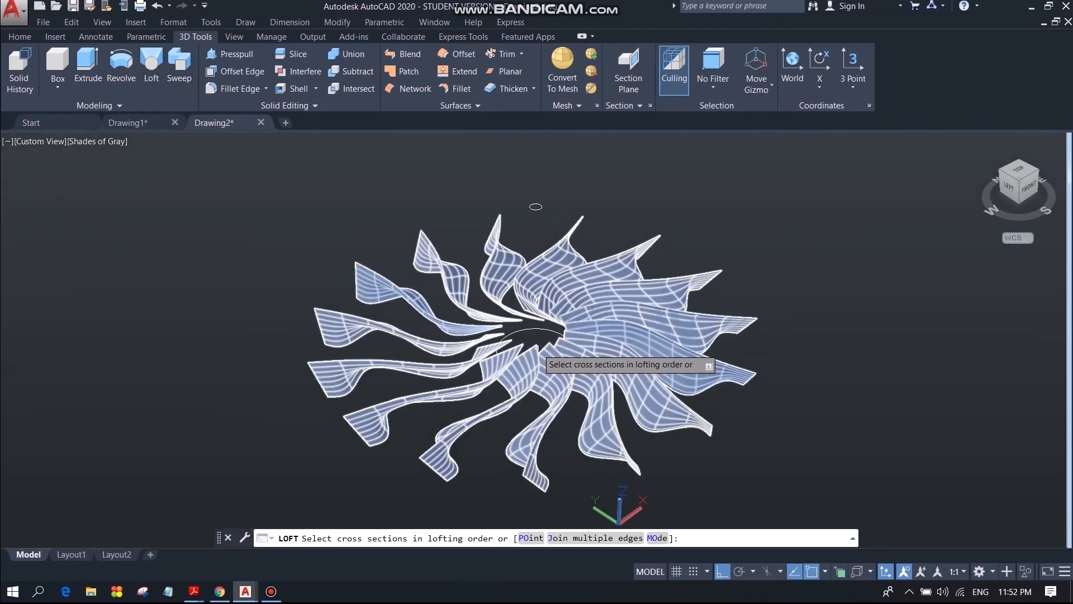
pyautogui.click(536, 347)
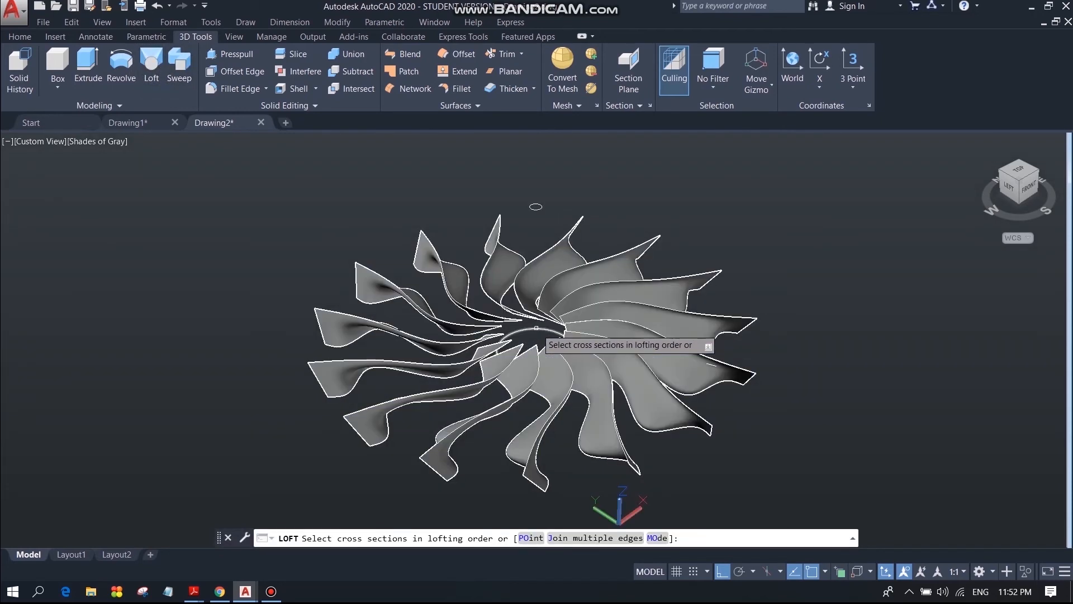
pyautogui.click(535, 207)
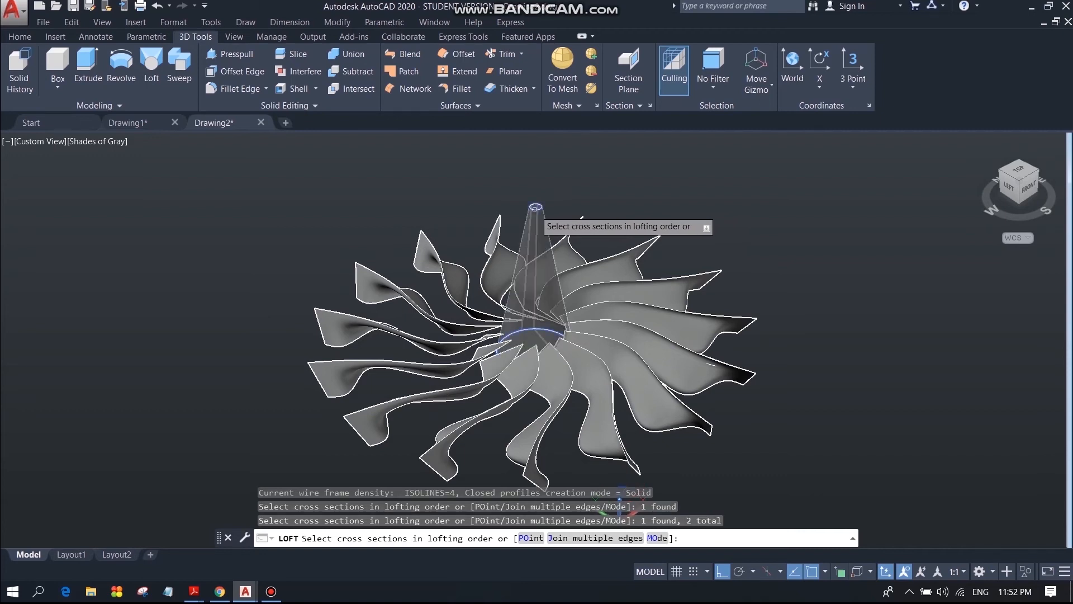
pyautogui.press('Return')
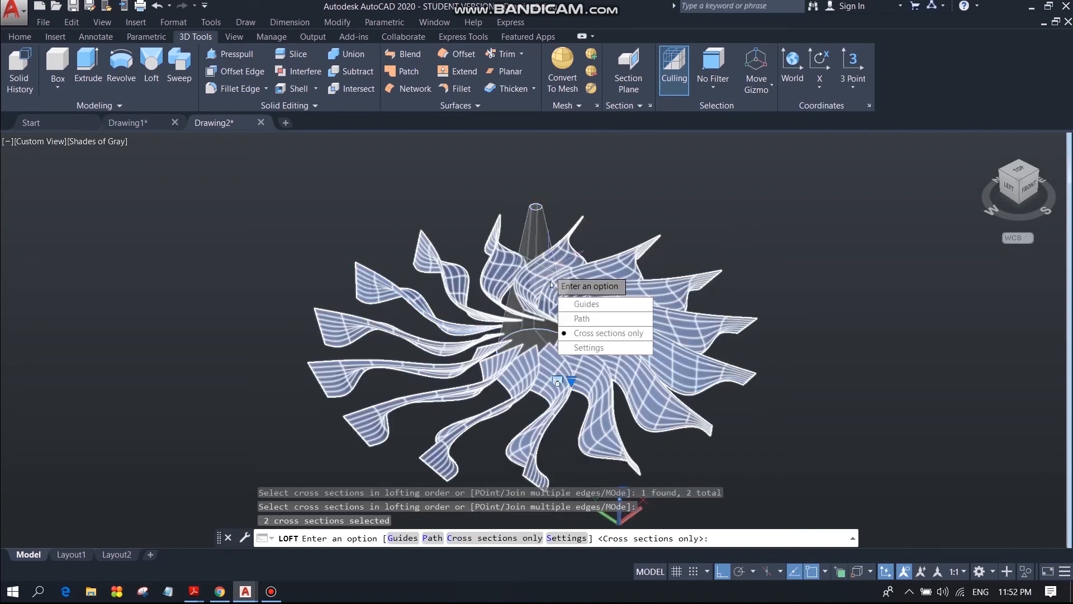
pyautogui.click(570, 382)
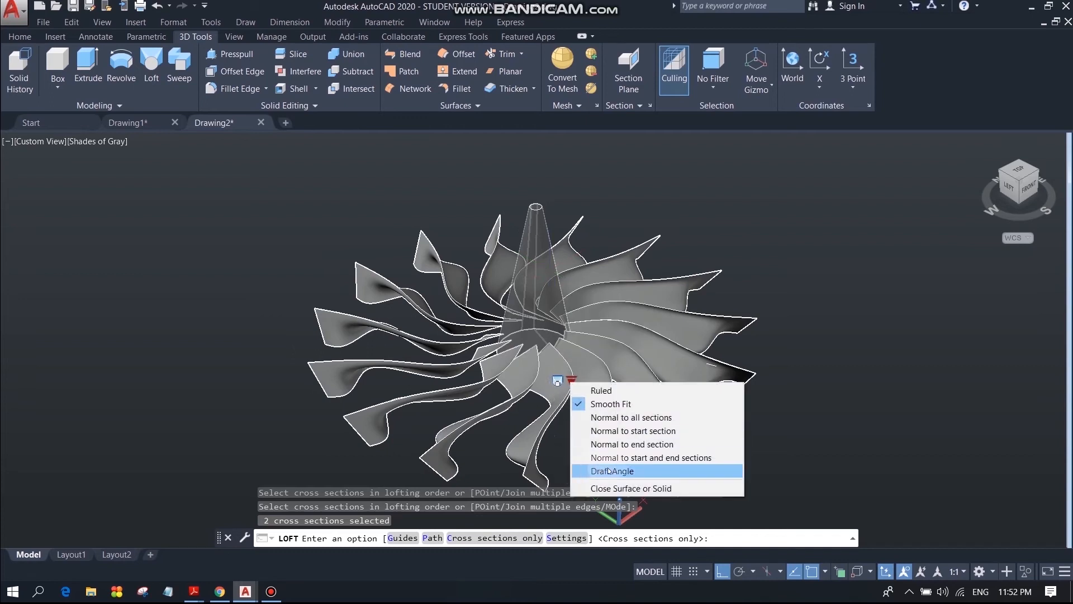
pyautogui.click(651, 470)
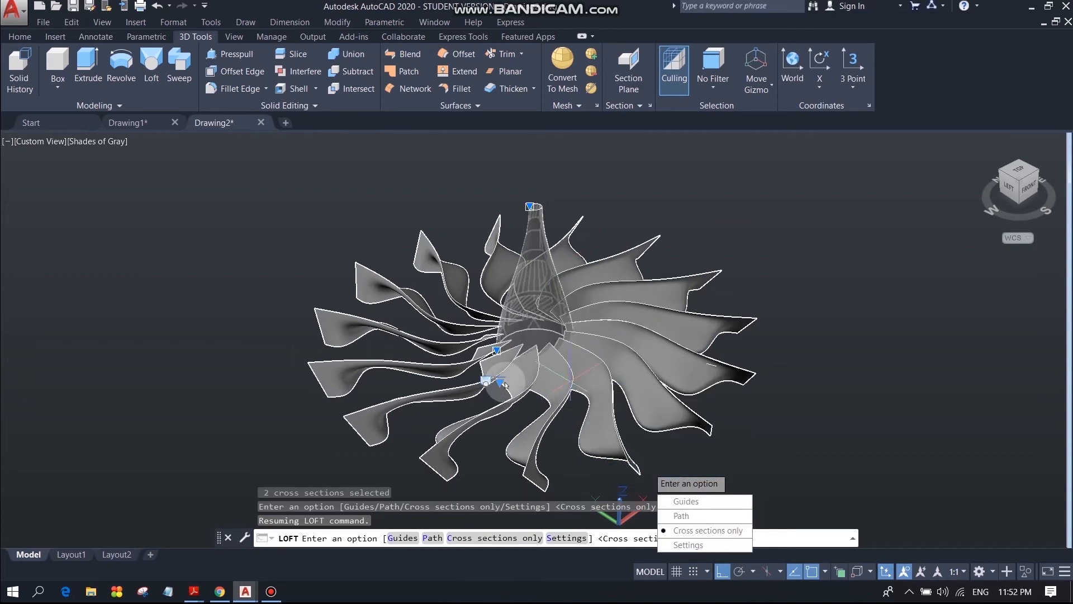
# Adjust the loft's draft angle at the base circle so the hub bulges outward beyond the circle
pyautogui.click(498, 353)
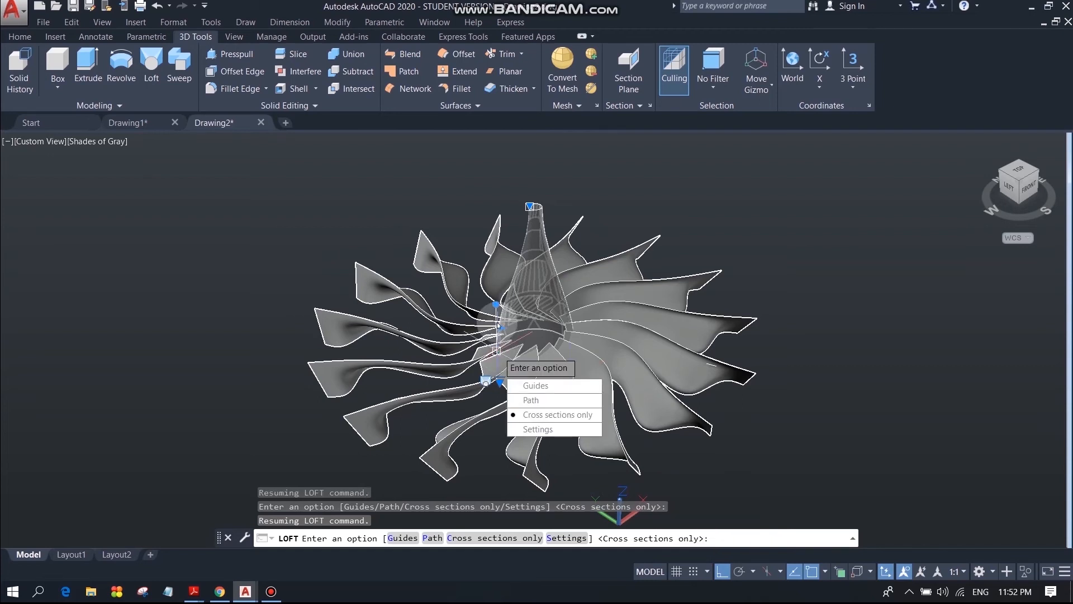
pyautogui.click(501, 329)
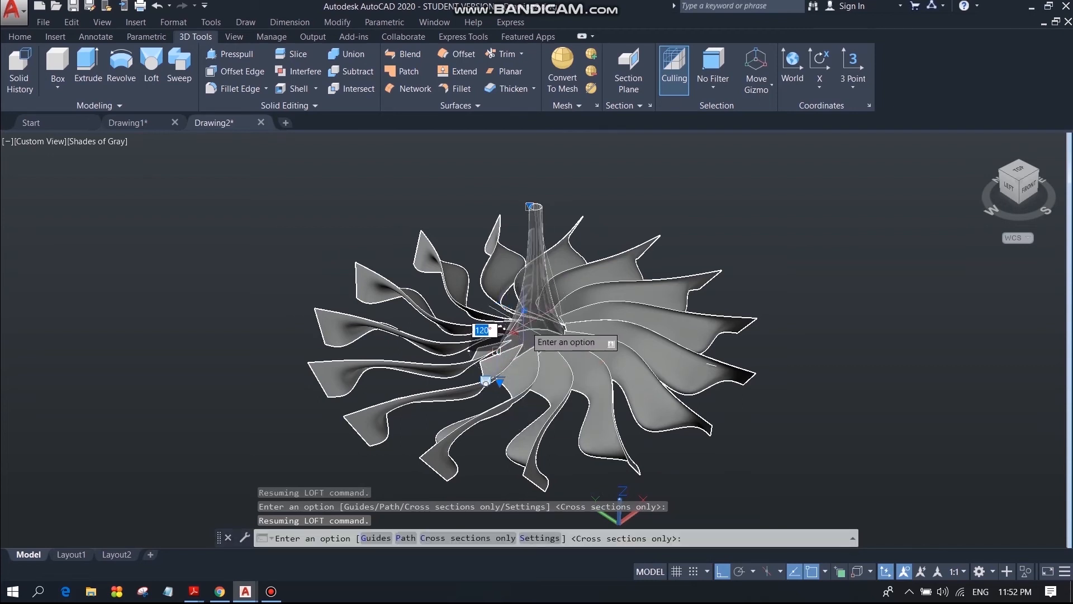
pyautogui.click(459, 328)
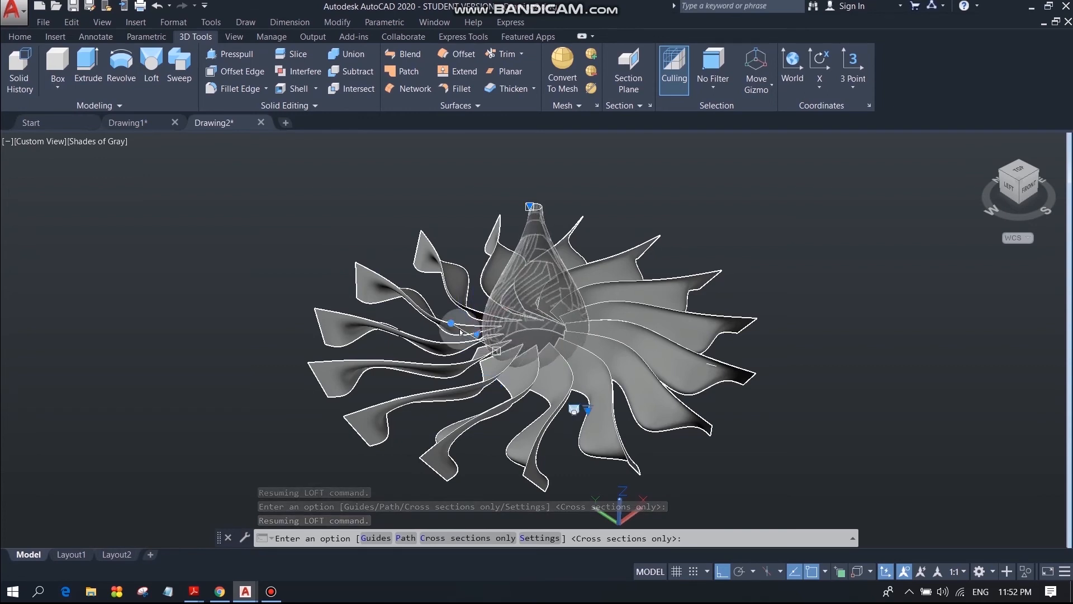
# Adjust the draft angle at the small upper circle to round the hub into an egg-shaped nose, and finish the loft
pyautogui.click(528, 206)
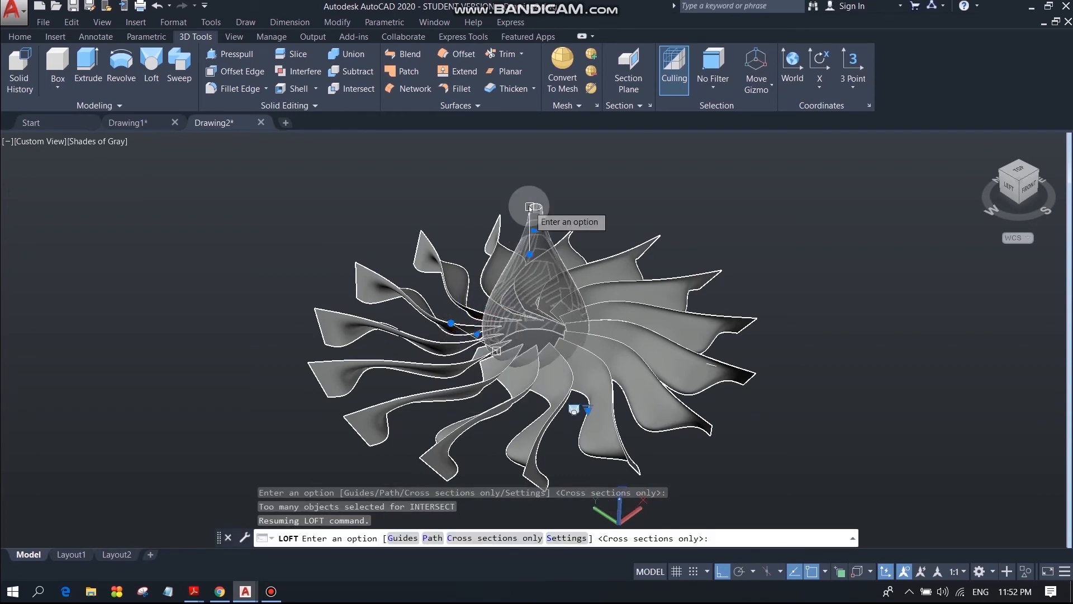
pyautogui.click(534, 231)
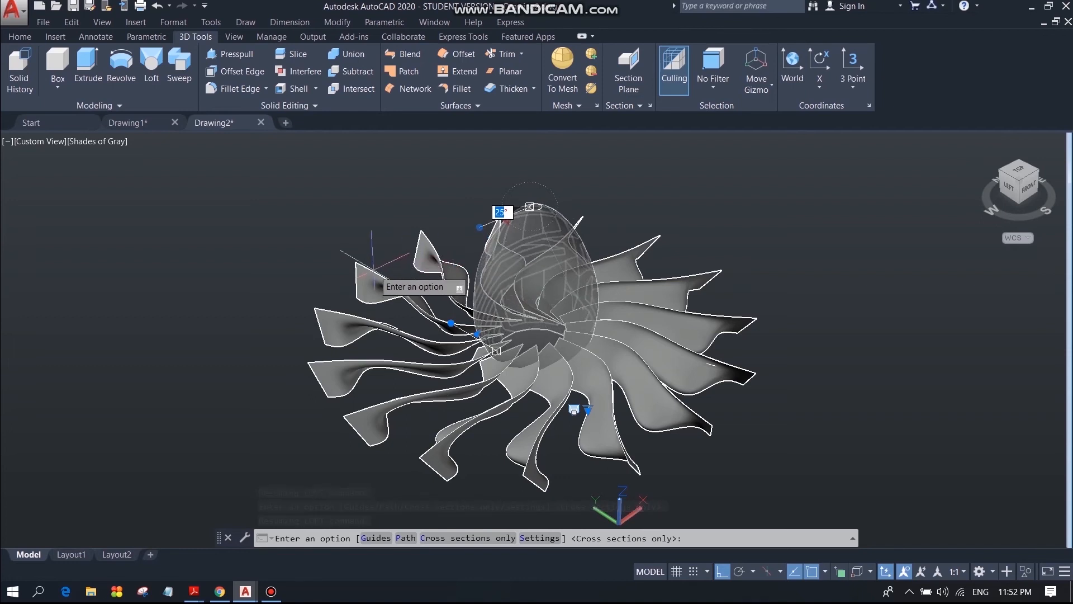
pyautogui.click(462, 261)
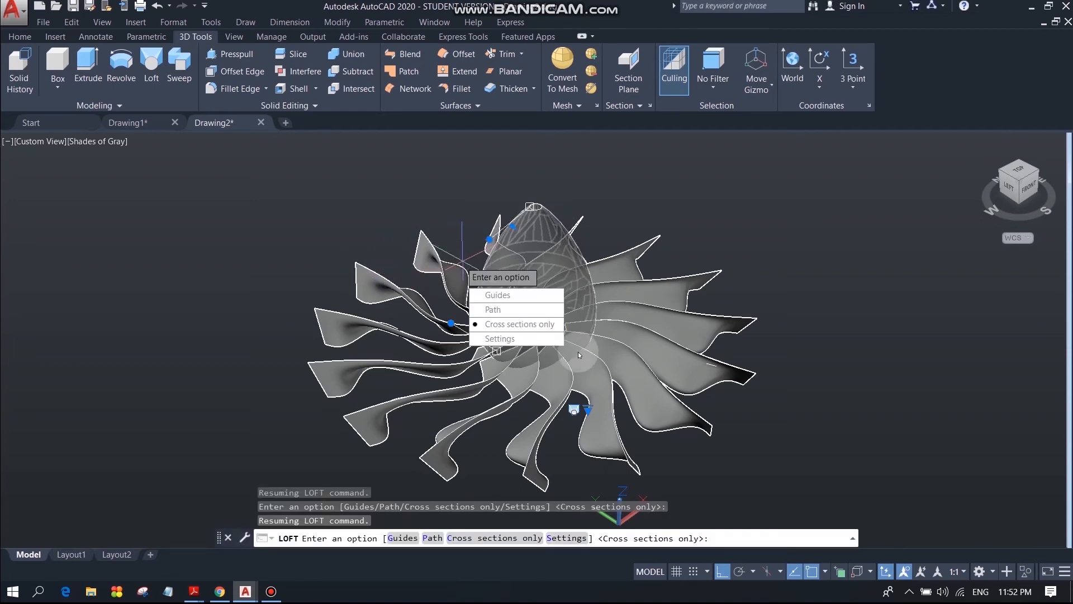
pyautogui.press('Return')
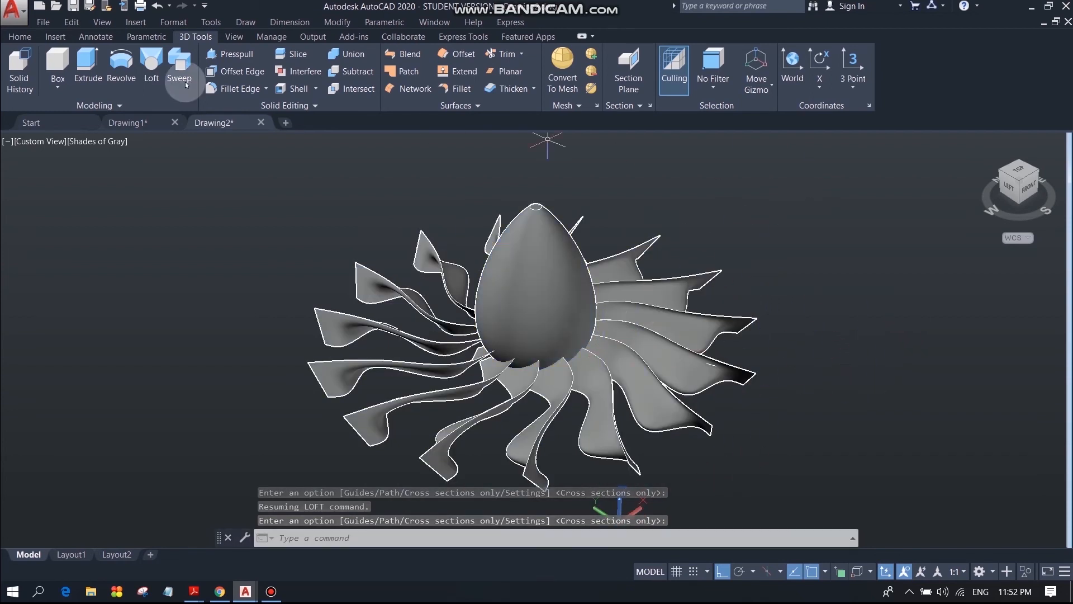
pyautogui.click(20, 37)
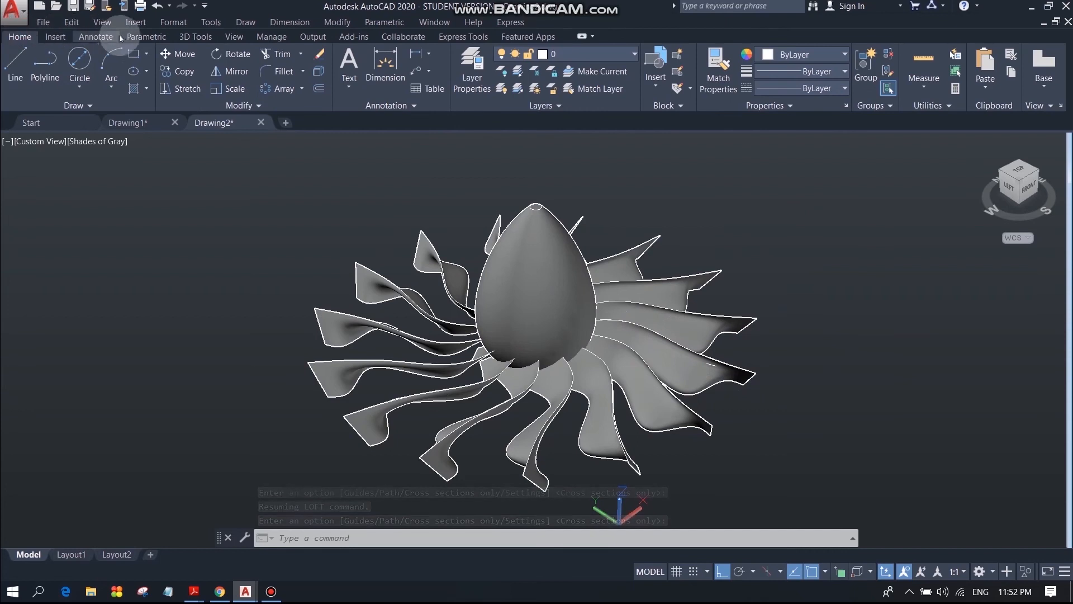
# Examine the finished fan with Free Orbit, viewing the blades and egg-shaped hub from above and from oblique angles
pyautogui.click(102, 22)
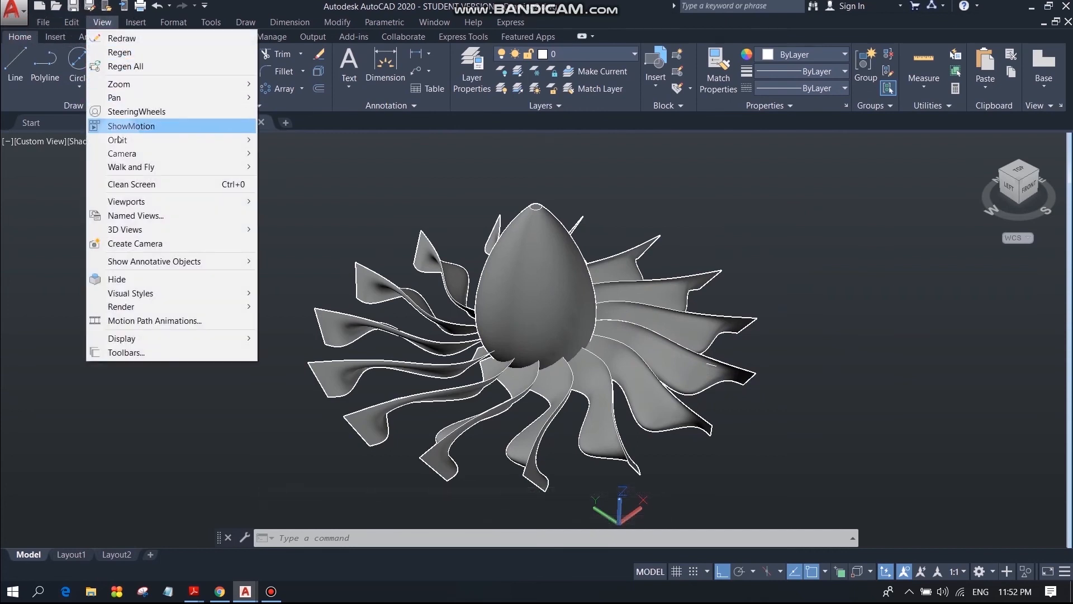
pyautogui.moveTo(142, 144)
pyautogui.click(295, 155)
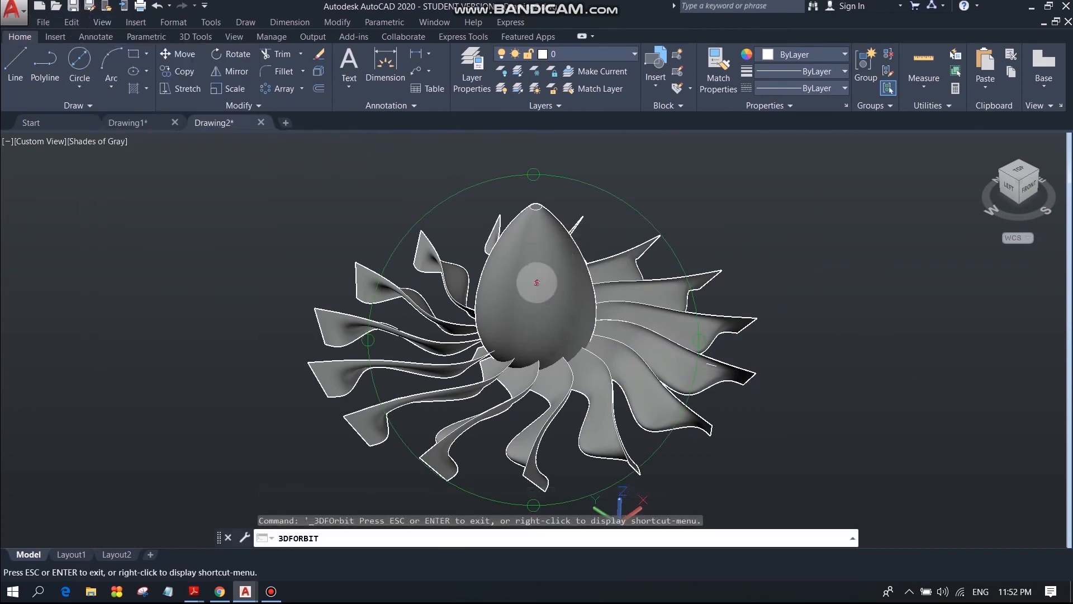
pyautogui.moveTo(520, 291); pyautogui.dragTo(535, 407)
pyautogui.scroll(2, 534, 406)
pyautogui.scroll(-3, 535, 407)
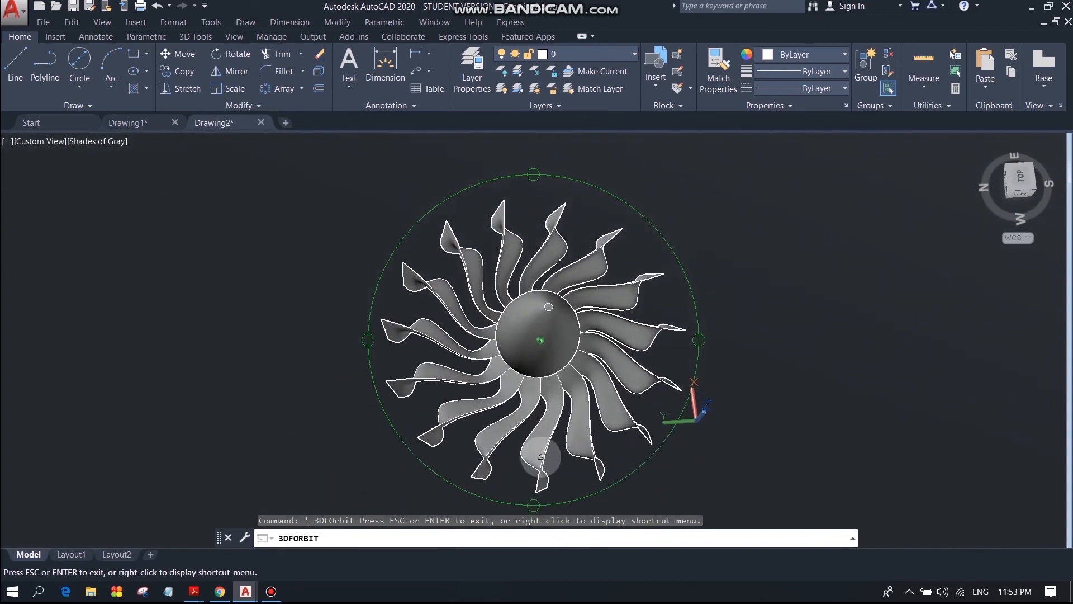
pyautogui.moveTo(641, 368); pyautogui.dragTo(578, 397)
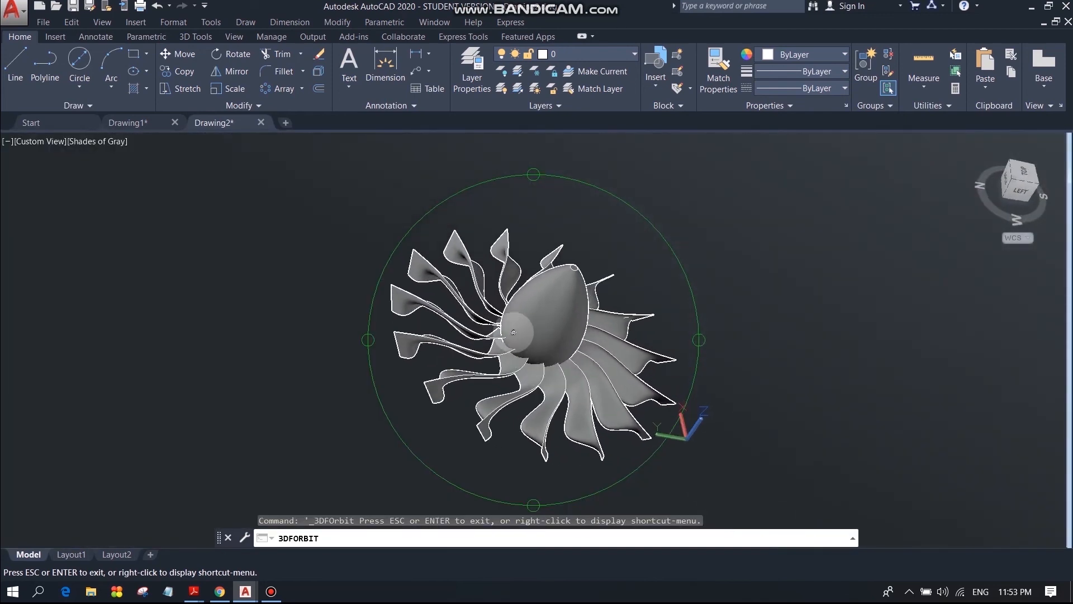
pyautogui.moveTo(474, 366); pyautogui.dragTo(429, 356)
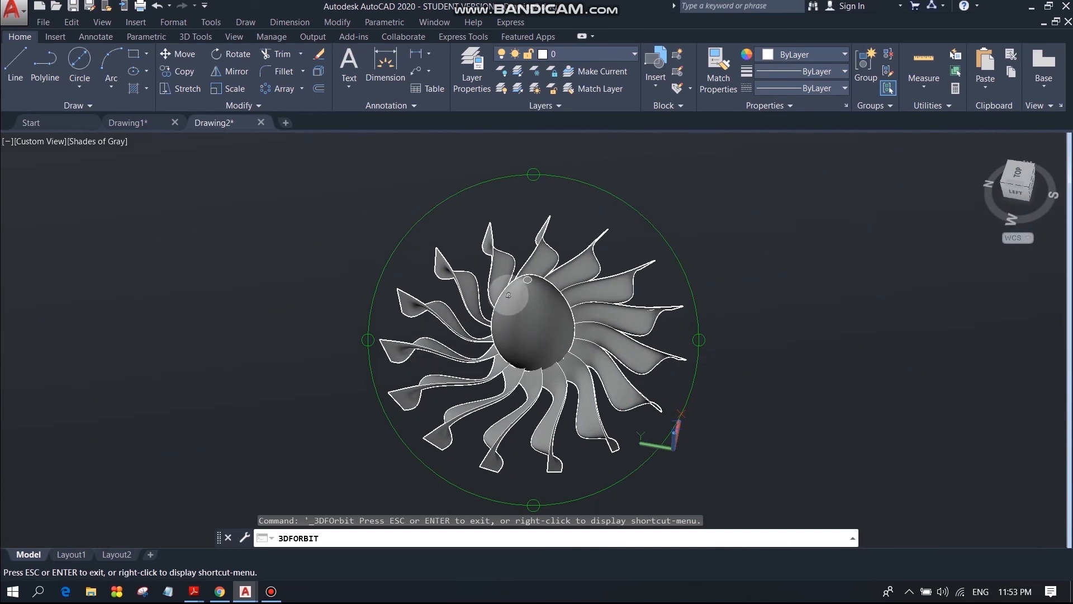
pyautogui.press('Escape')
# Change the color of the central egg-shaped hub solid to Blue and clear the selection
pyautogui.click(527, 279)
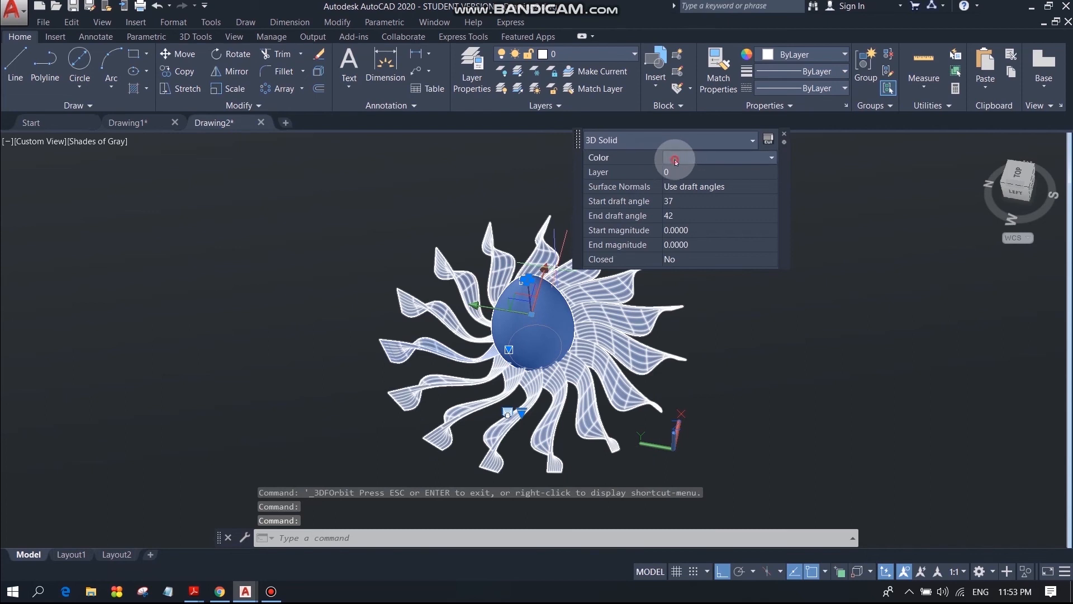
pyautogui.click(750, 157)
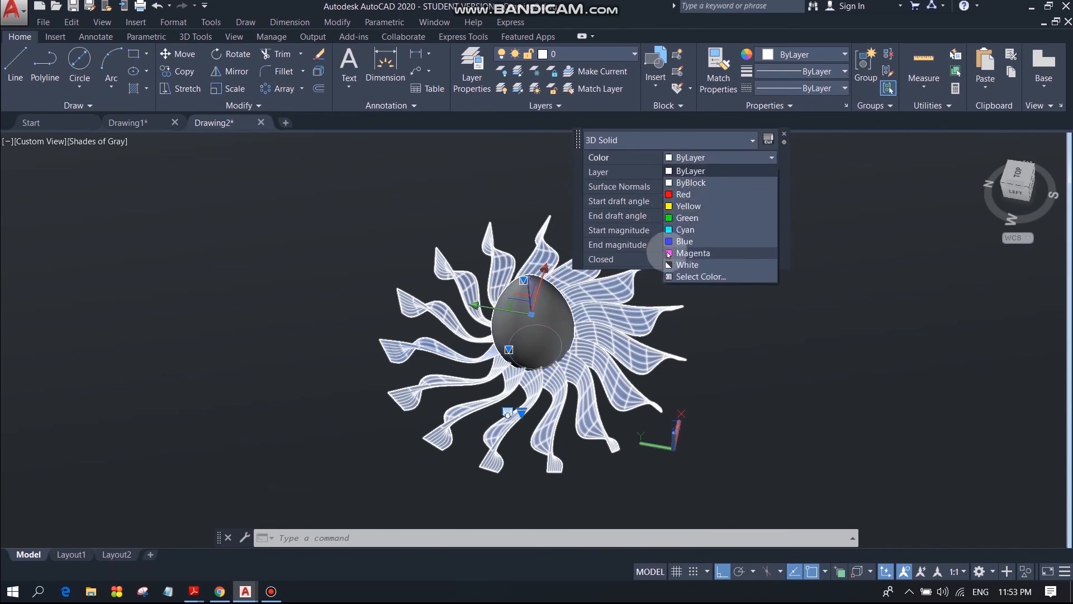
pyautogui.click(669, 241)
pyautogui.click(720, 355)
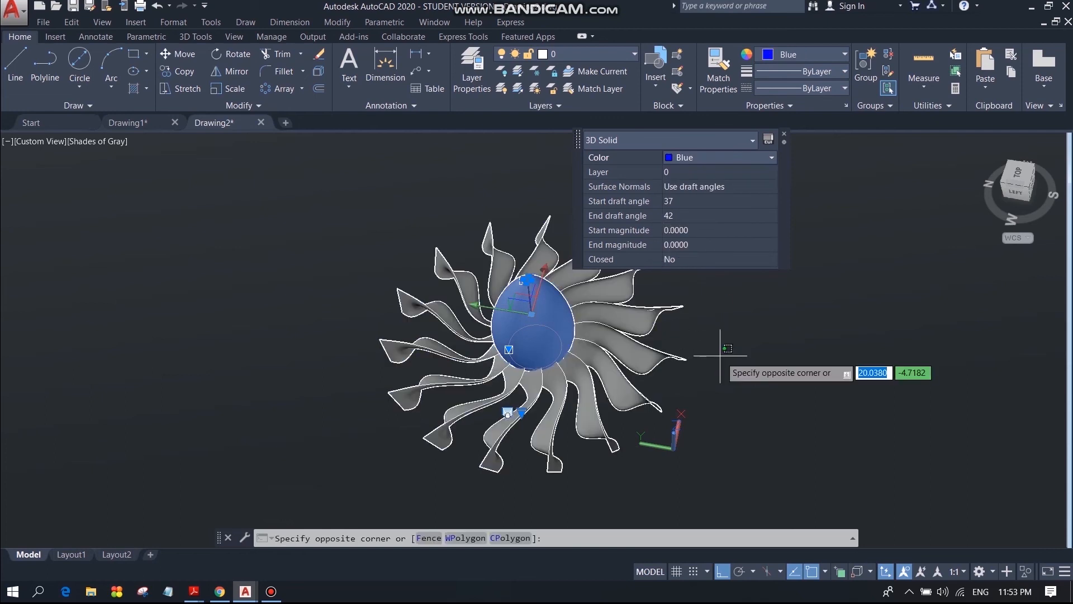
pyautogui.click(762, 360)
pyautogui.press('Escape')
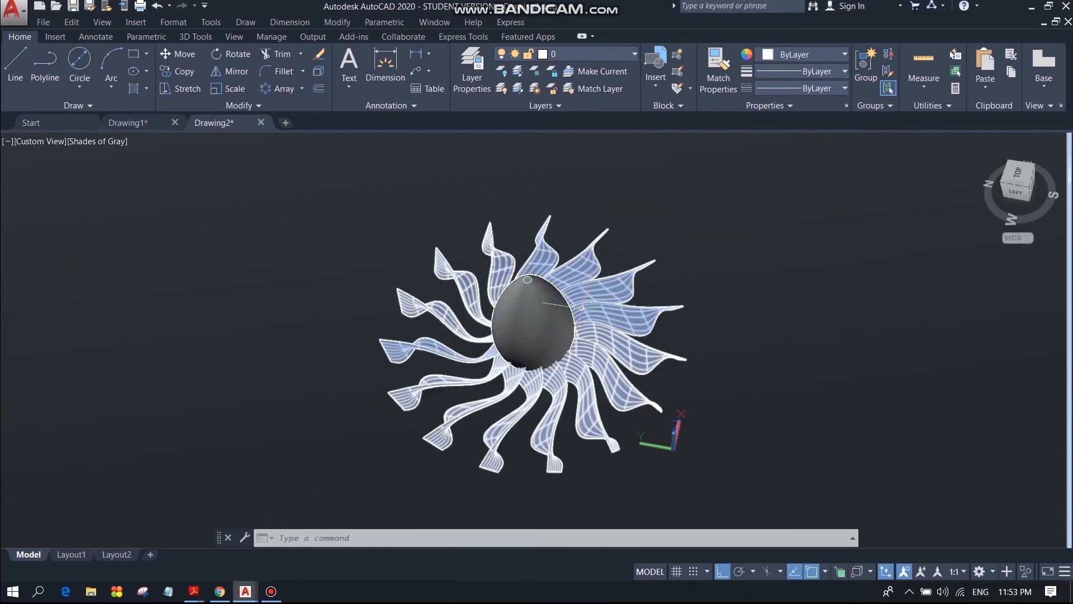
pyautogui.click(279, 591)
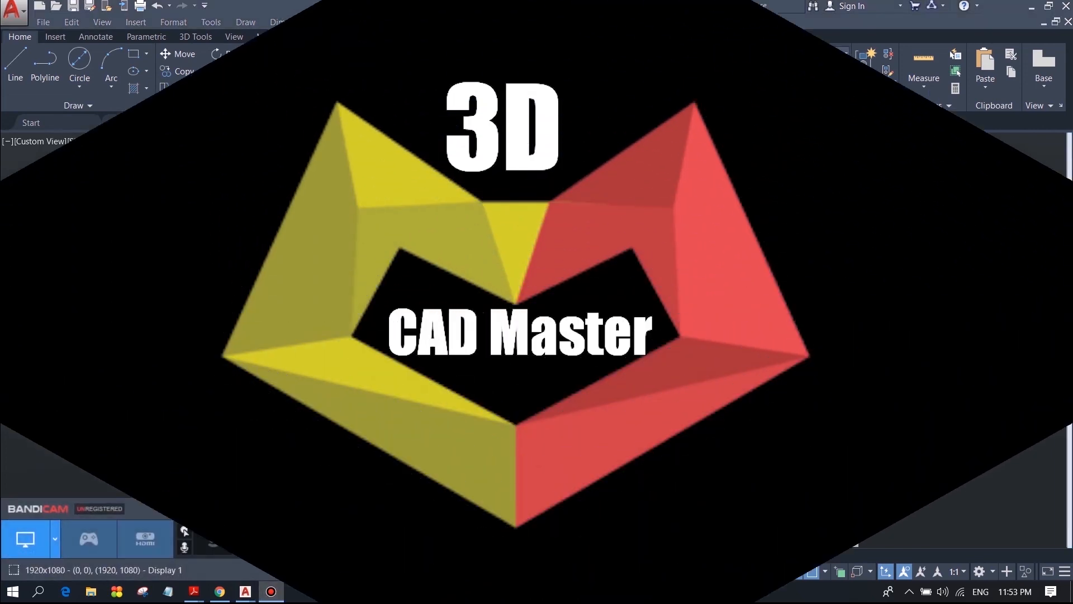